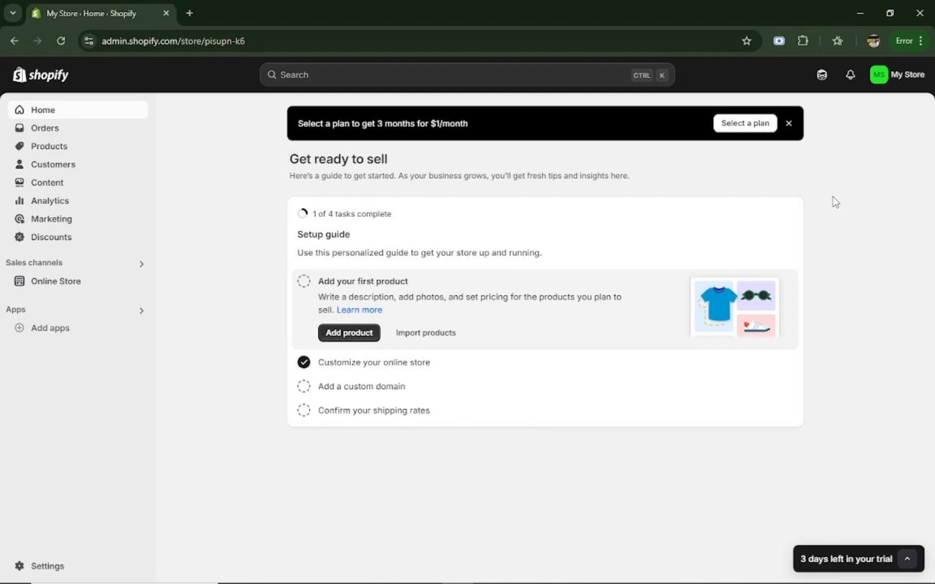
# Step: Open the theme editor for the online store's current Dawn theme
pyautogui.click(26, 283)
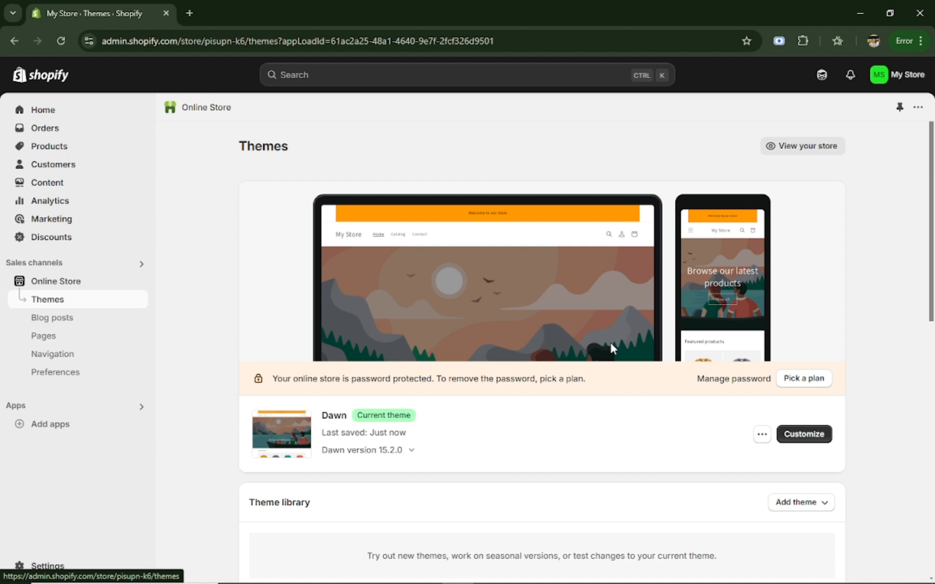
pyautogui.click(810, 439)
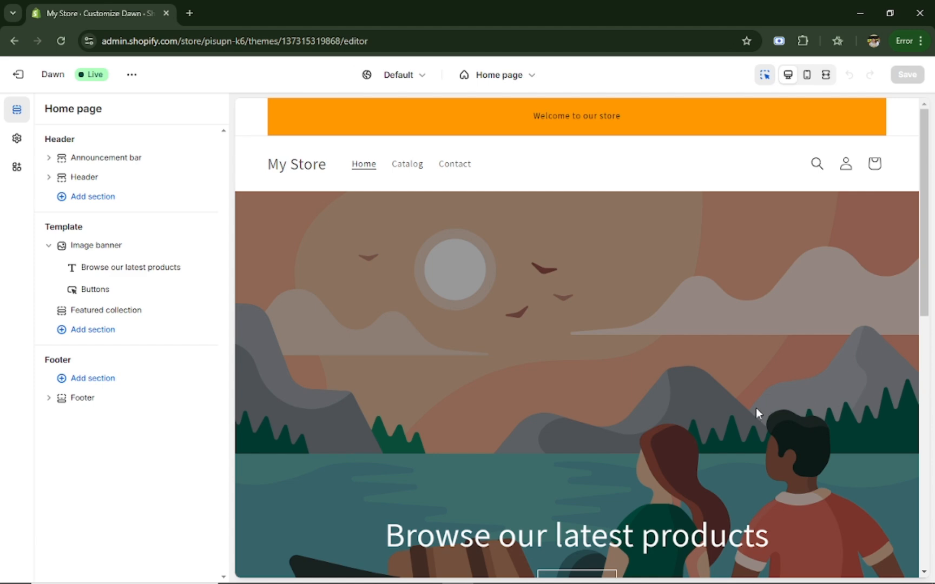
# Step: Search the sections that can be added to the header for "featured"
pyautogui.click(88, 198)
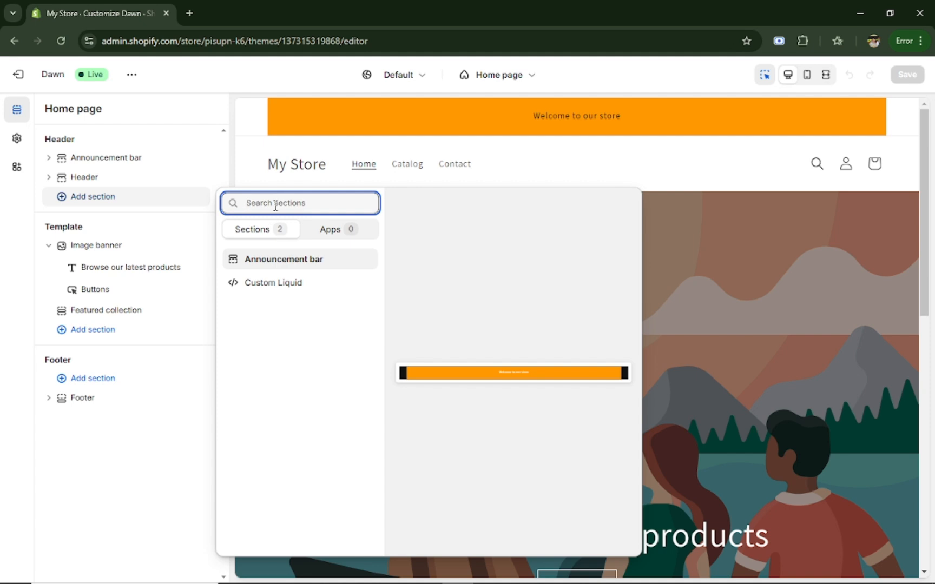
pyautogui.write('fea')
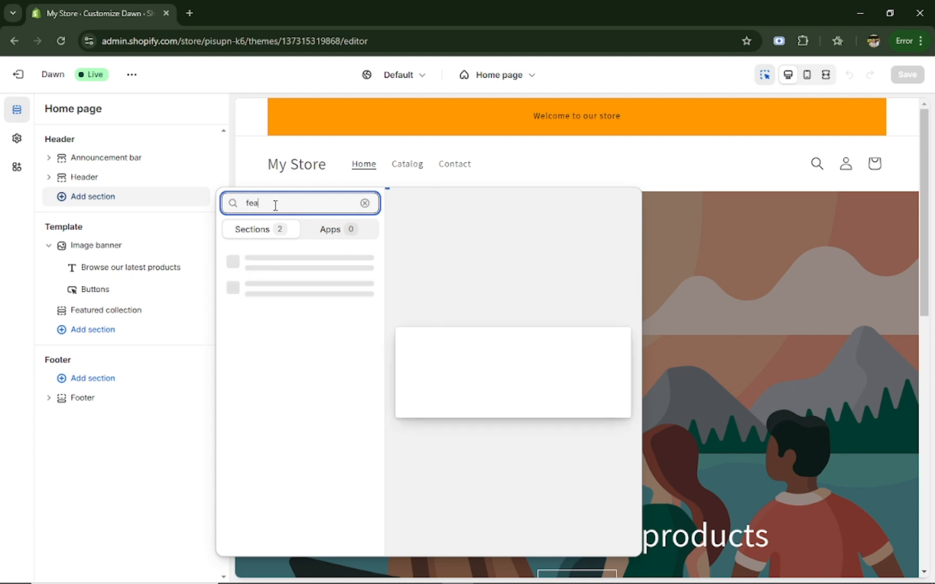
pyautogui.write('t')
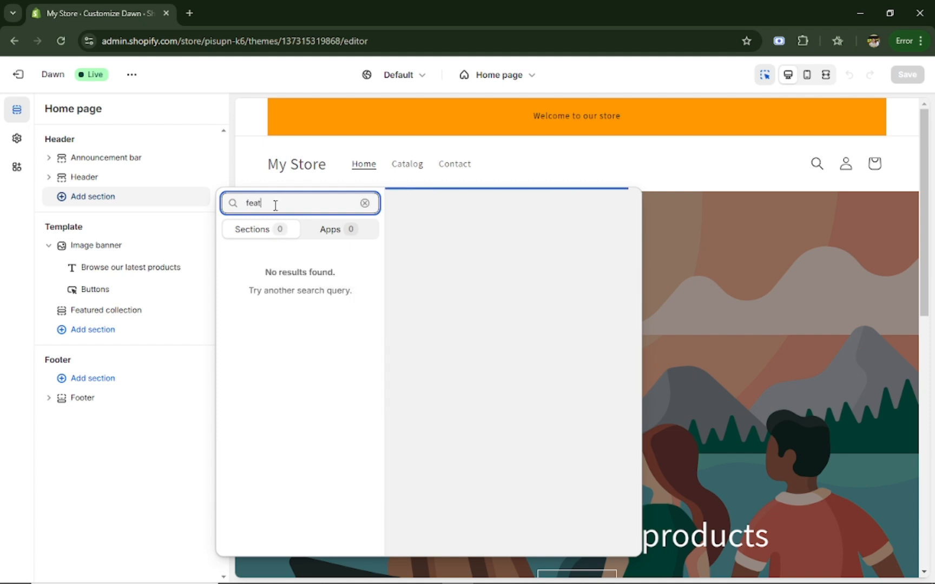
pyautogui.write('ure')
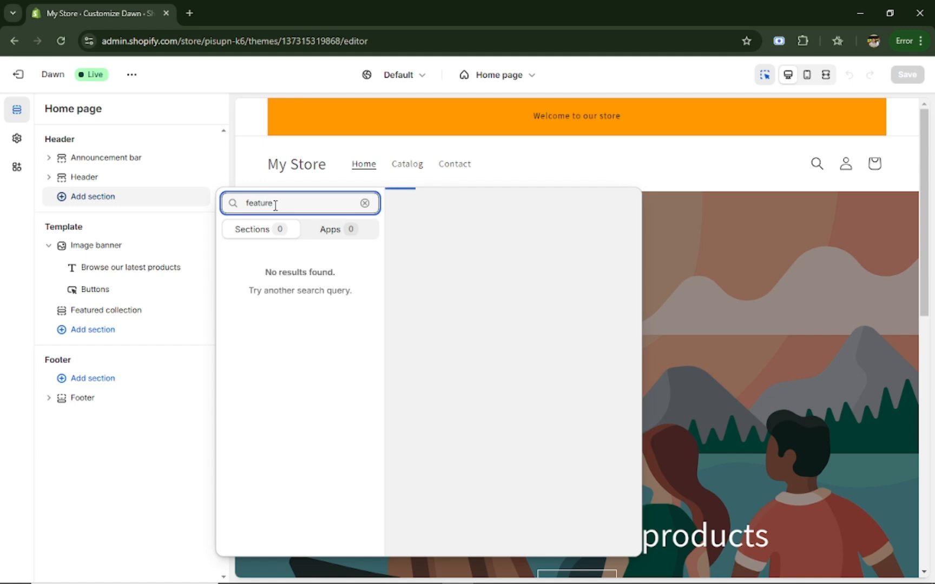
pyautogui.write('d')
pyautogui.click(89, 313)
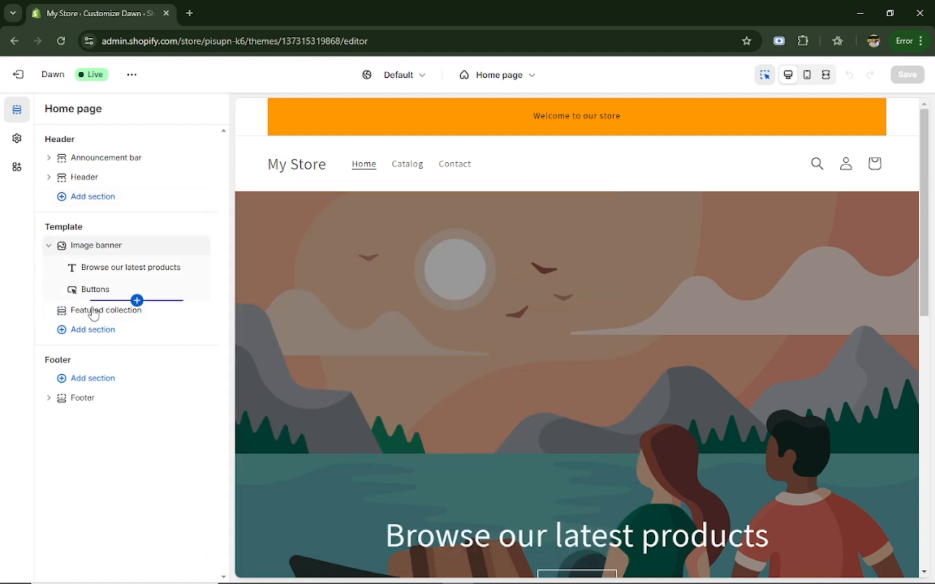
# Step: Open the home page's Featured collection section and review its settings
pyautogui.click(92, 308)
pyautogui.click(69, 316)
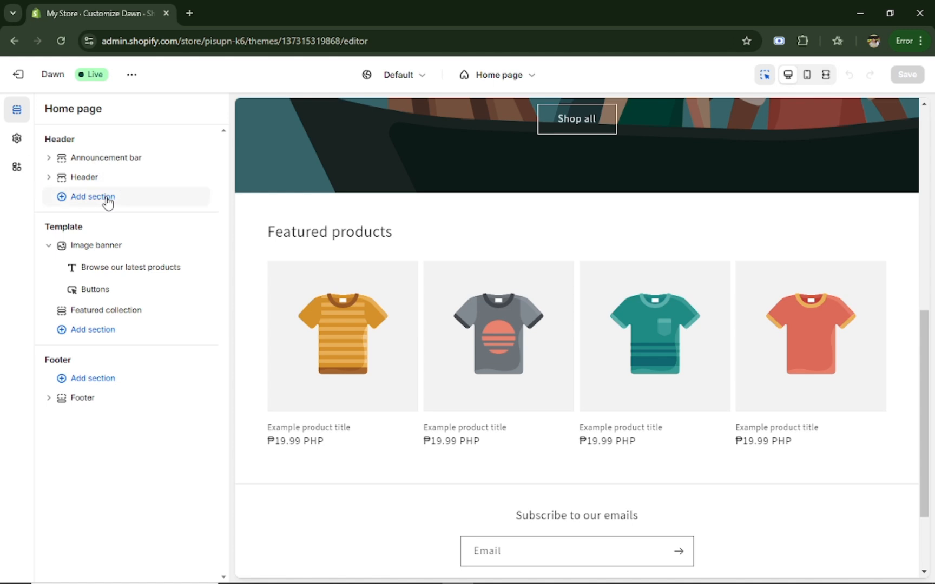
pyautogui.click(103, 313)
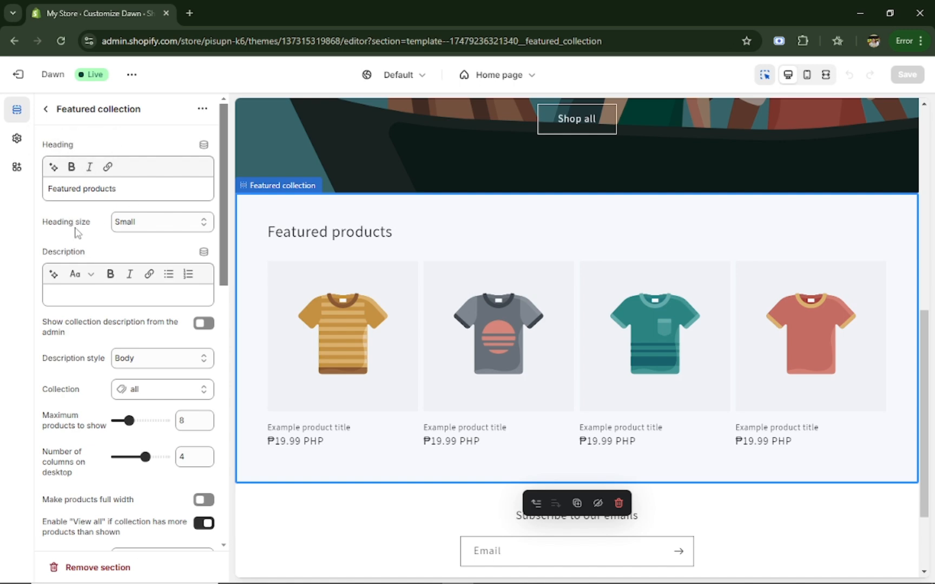
pyautogui.scroll(-4, 81, 247)
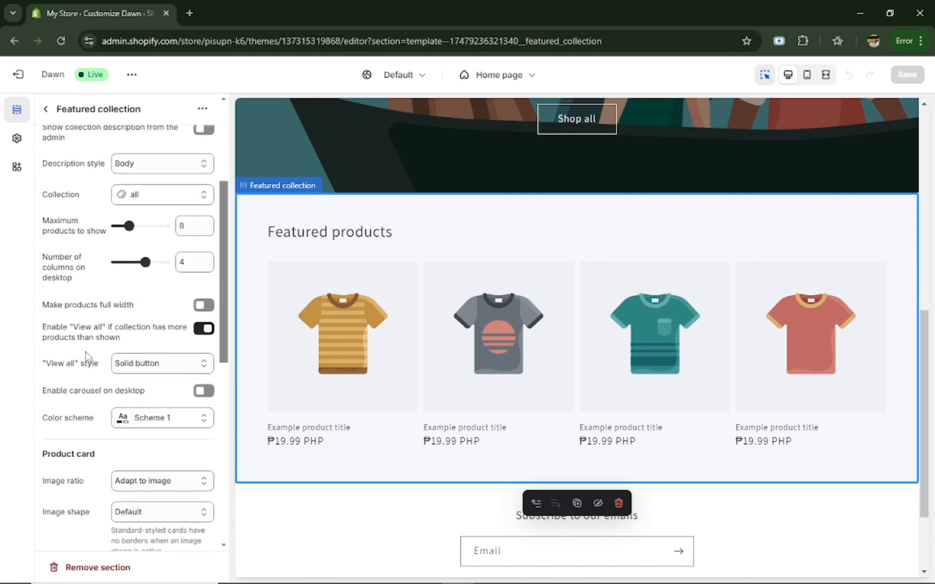
pyautogui.scroll(-6, 89, 303)
pyautogui.scroll(-3, 101, 387)
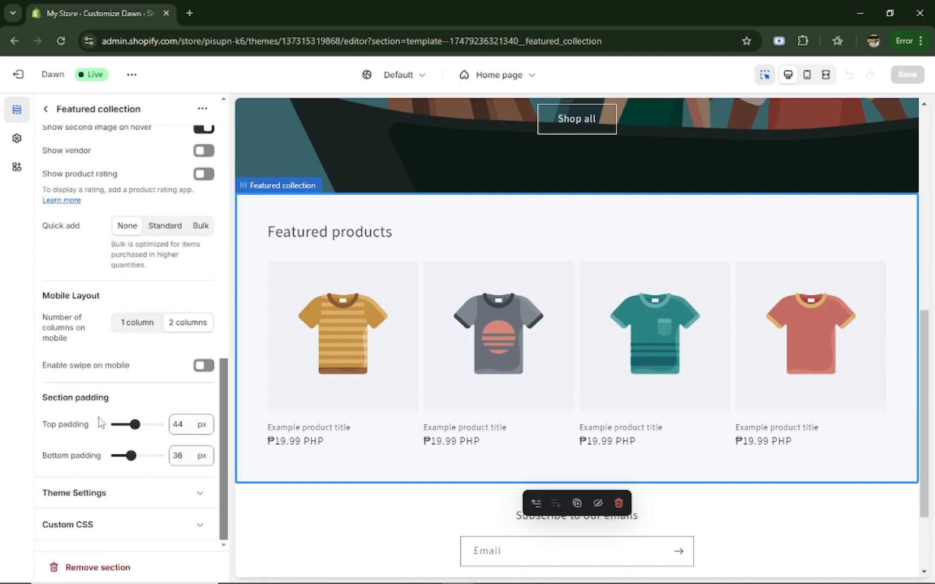
pyautogui.scroll(5, 101, 518)
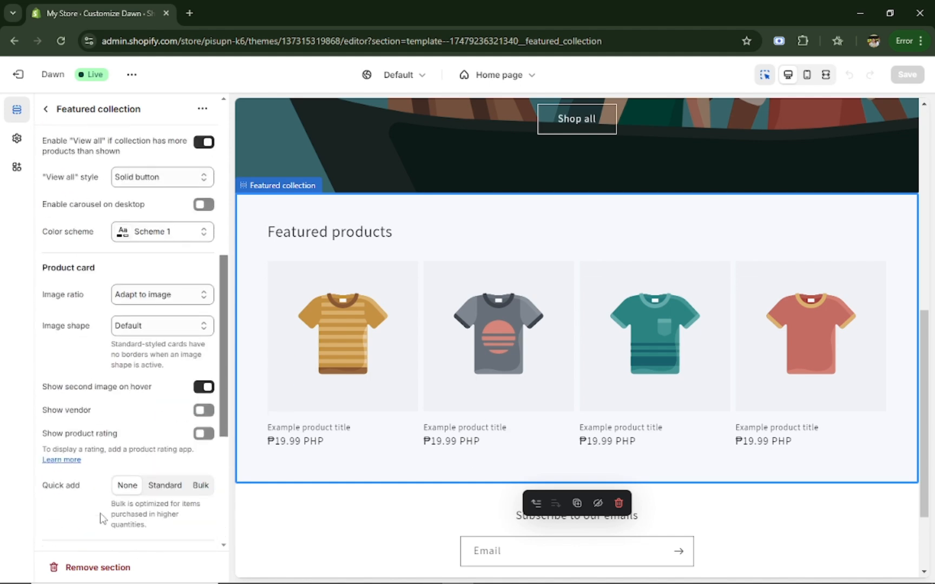
pyautogui.scroll(8, 101, 518)
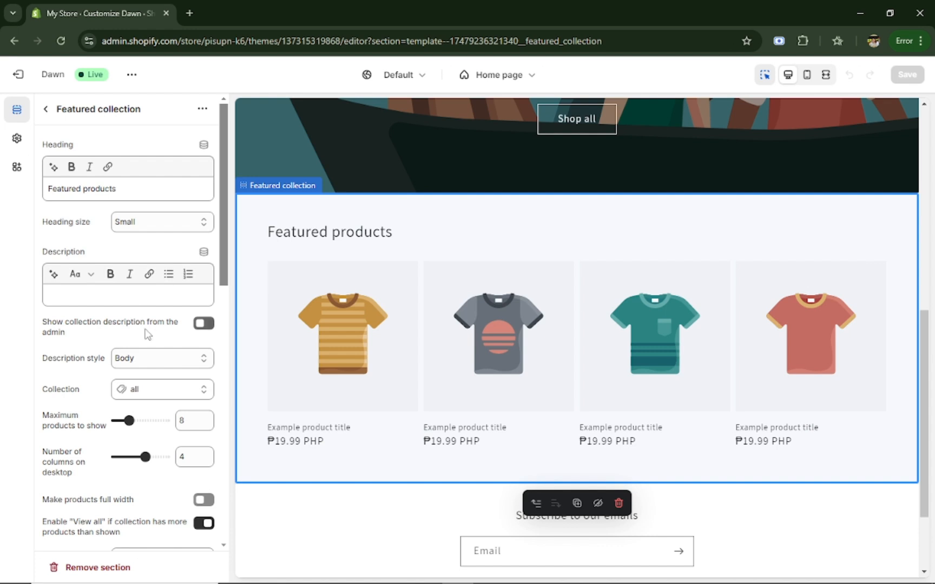
# Step: Start creating a new collection as the replacement for the Featured collection section's current collection
pyautogui.scroll(-1, 146, 338)
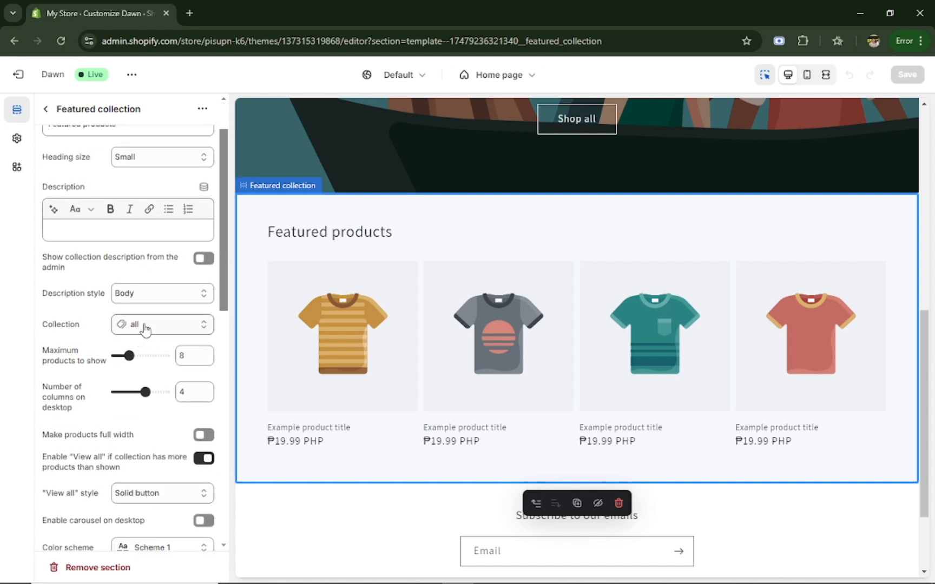
pyautogui.click(145, 329)
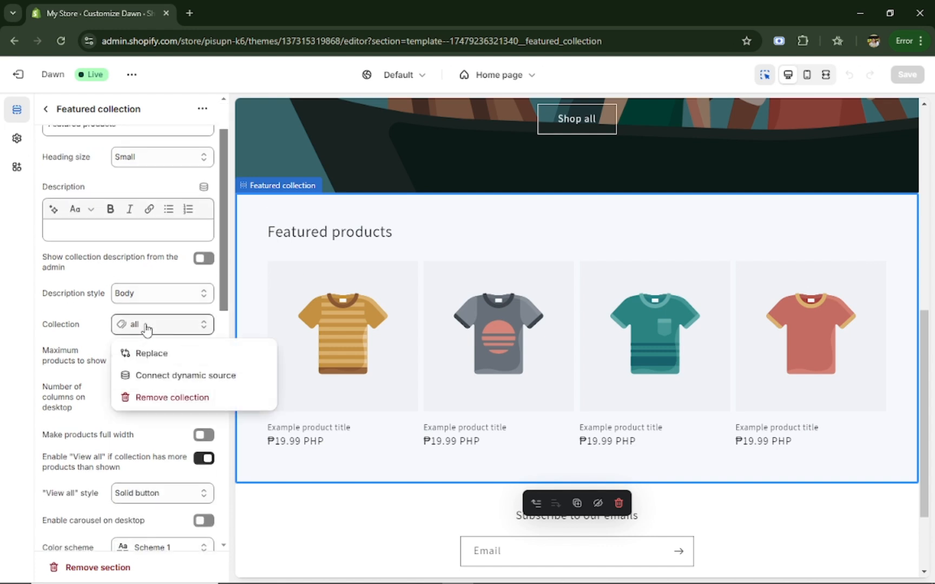
pyautogui.click(143, 359)
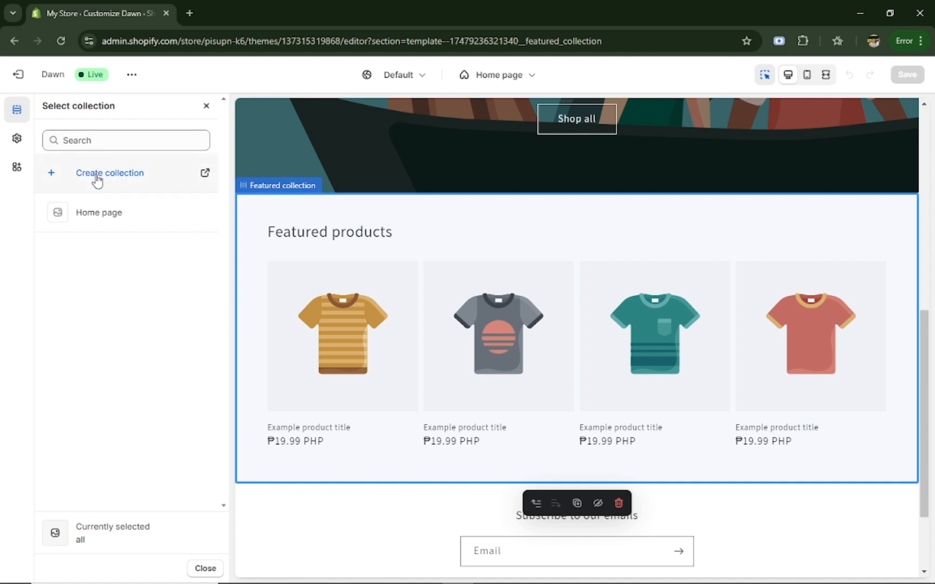
pyautogui.click(95, 174)
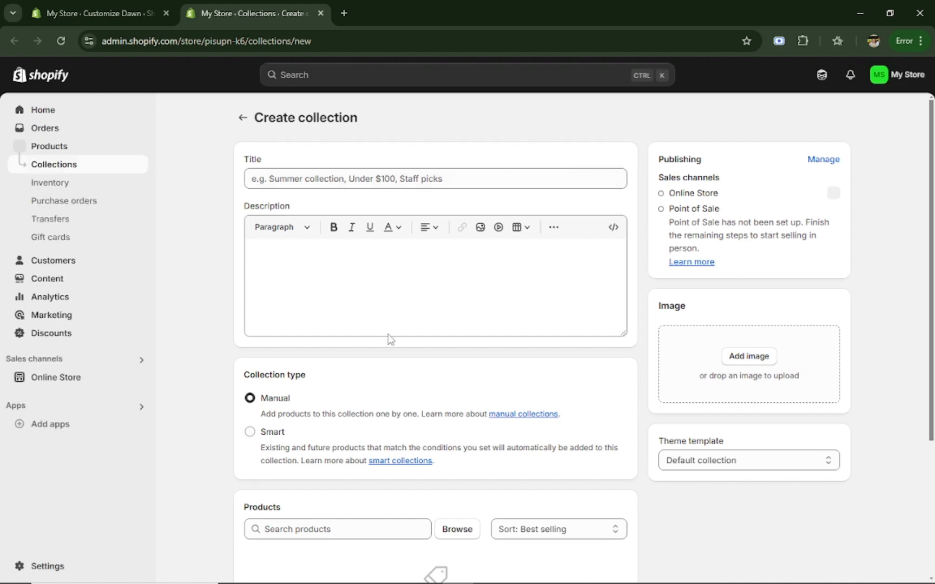
# Step: Title the new collection "Summer Collection"
pyautogui.scroll(-1, 400, 316)
pyautogui.scroll(-2, 400, 315)
pyautogui.scroll(3, 400, 315)
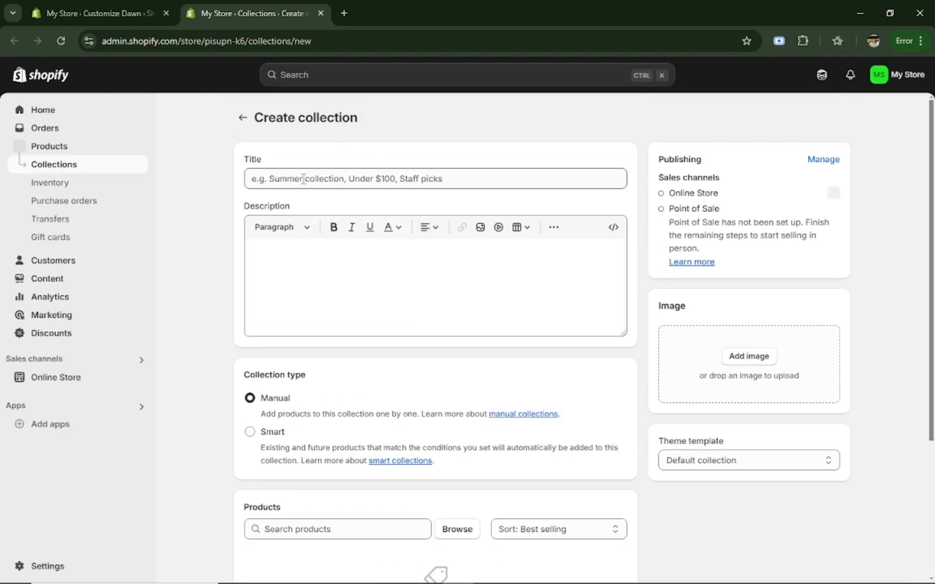
pyautogui.click(287, 179)
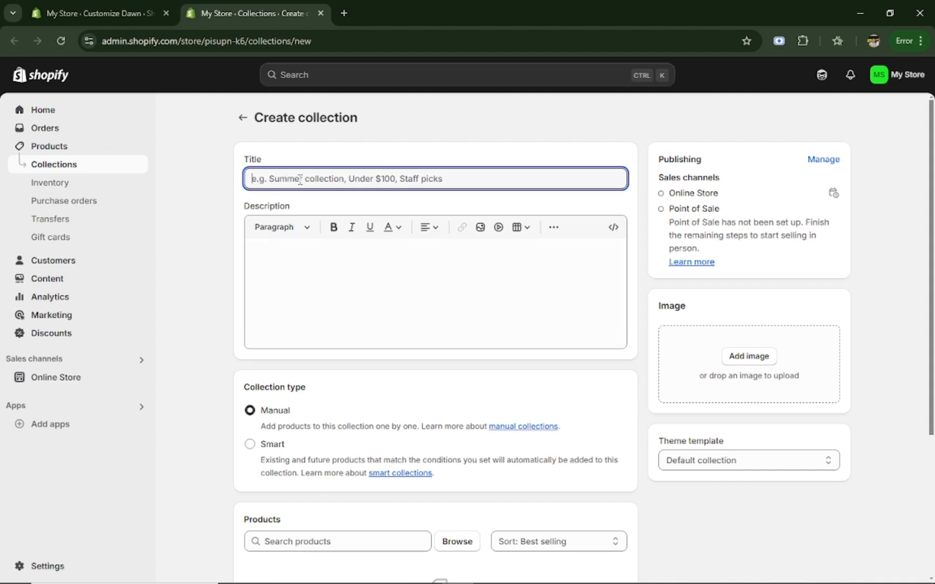
pyautogui.write('Summer Co')
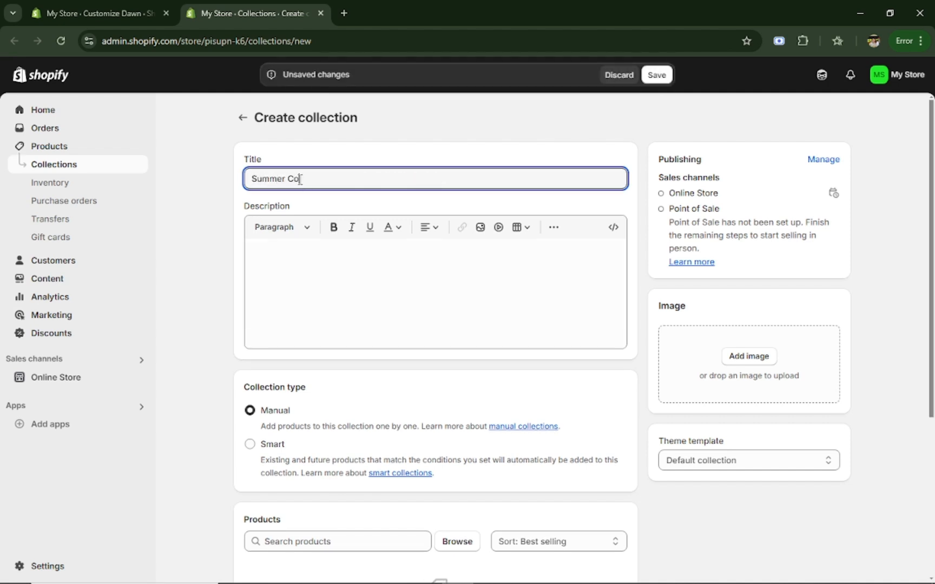
pyautogui.write('llection')
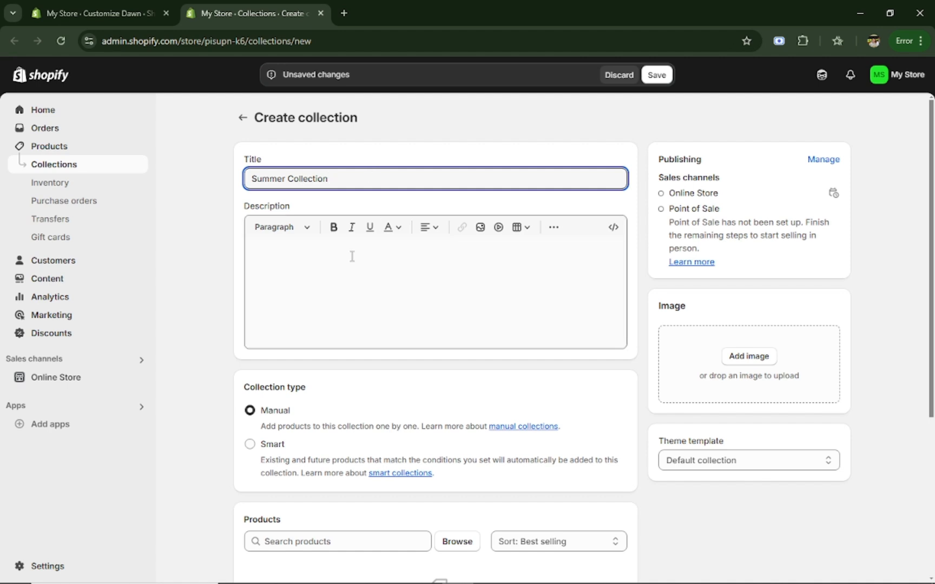
# Step: Enter "This is a sample description of my summer collection." as the collection's description
pyautogui.click(351, 256)
pyautogui.write('T')
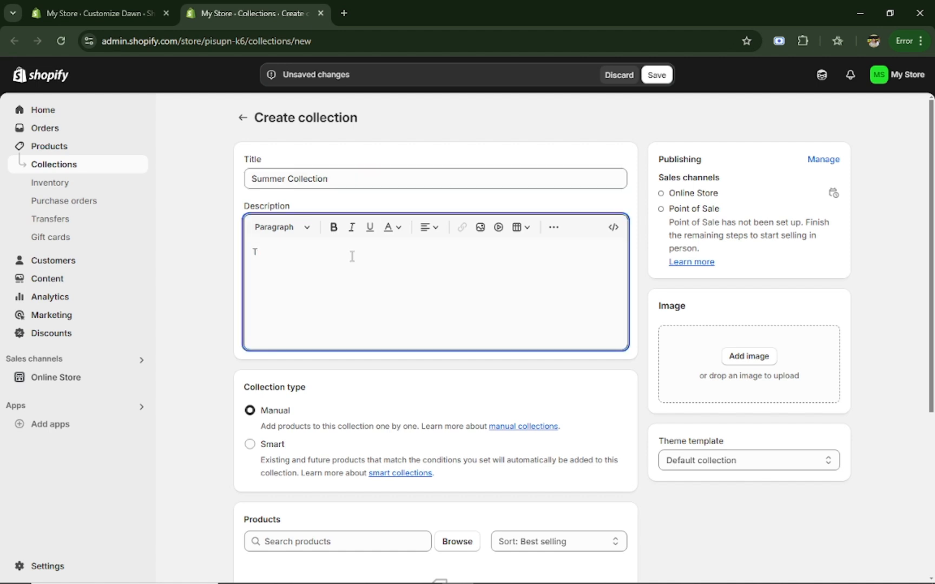
pyautogui.write('his is a sample description')
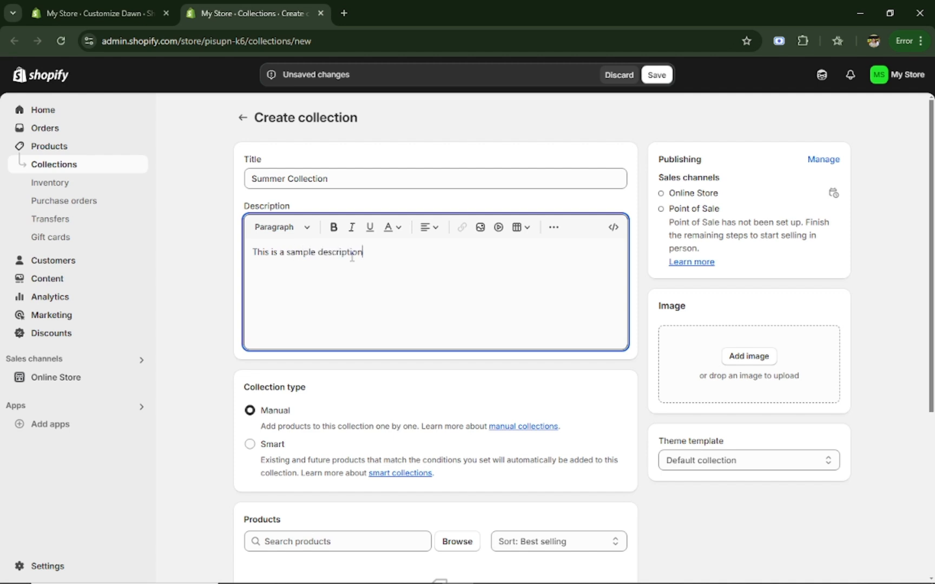
pyautogui.write(' of my summer collection.')
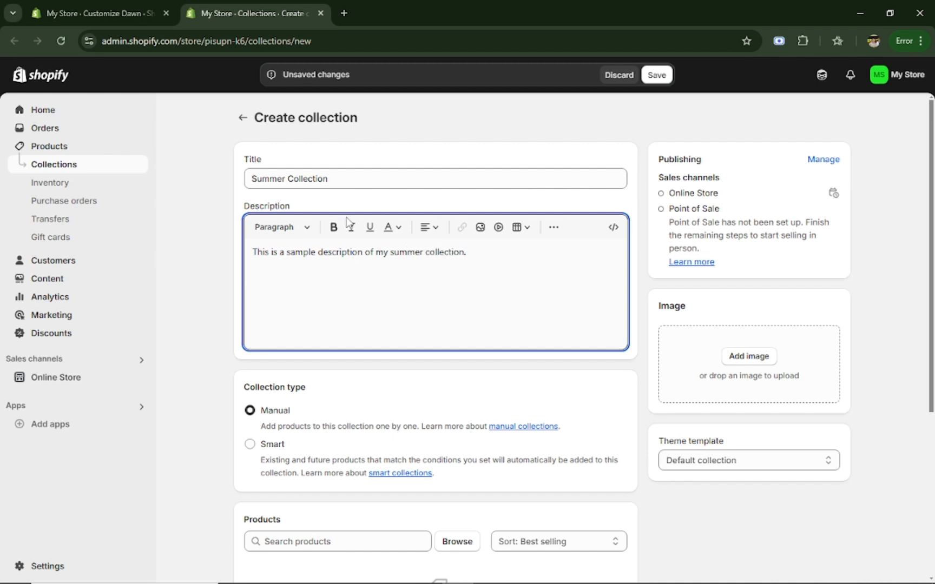
# Step: Set the collection type to Smart, check the search engine listing and try to save the collection
pyautogui.scroll(-3, 349, 223)
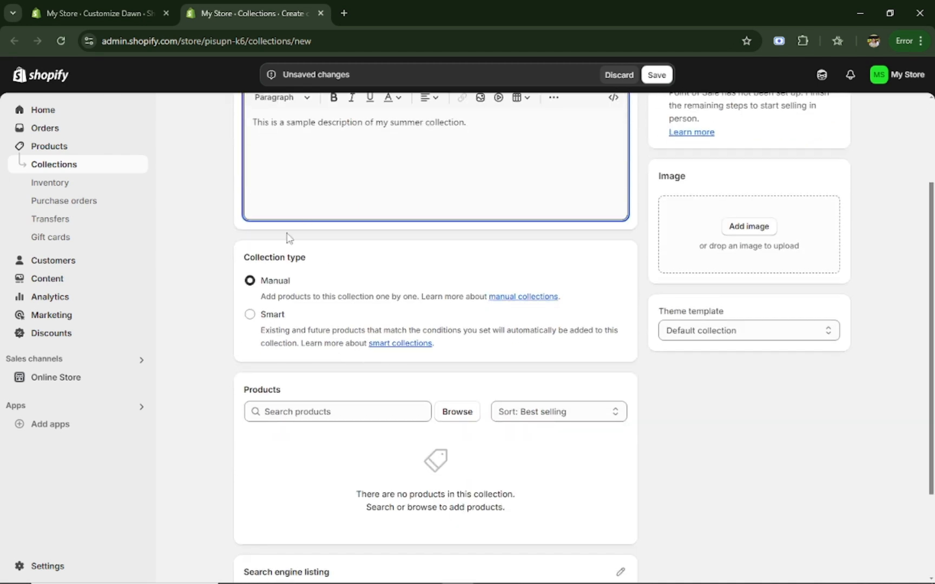
pyautogui.click(250, 314)
pyautogui.scroll(-2, 407, 322)
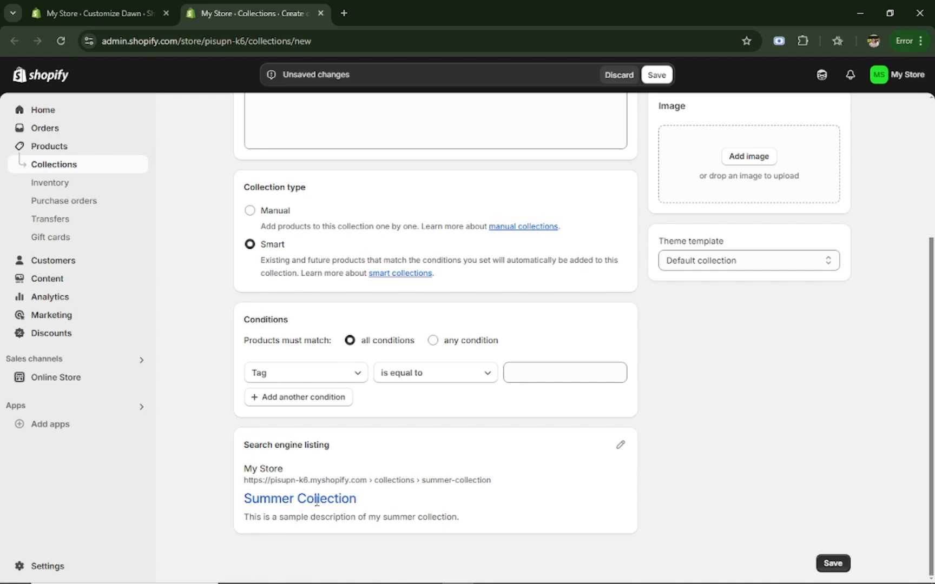
pyautogui.moveTo(358, 500); pyautogui.dragTo(219, 504)
pyautogui.click(706, 378)
pyautogui.scroll(4, 705, 378)
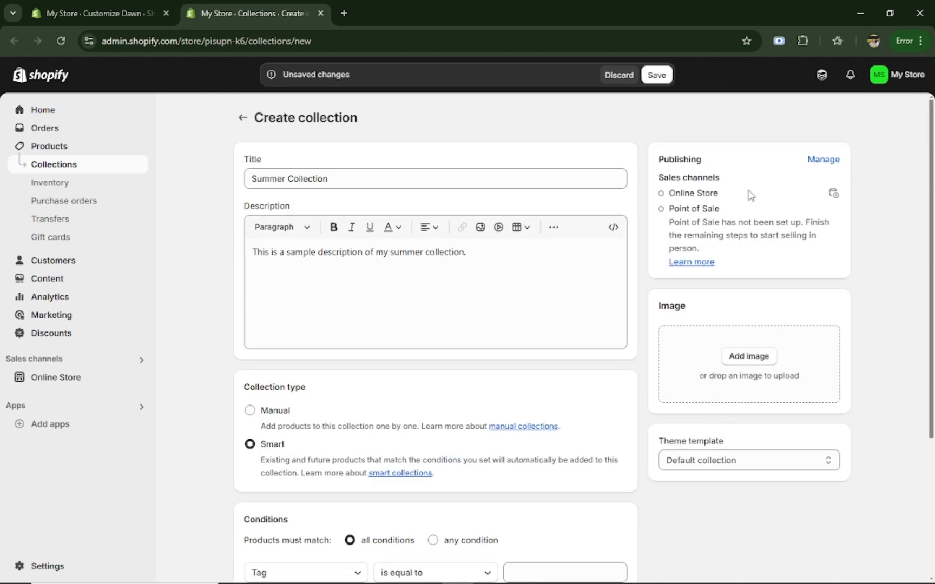
pyautogui.scroll(-4, 781, 422)
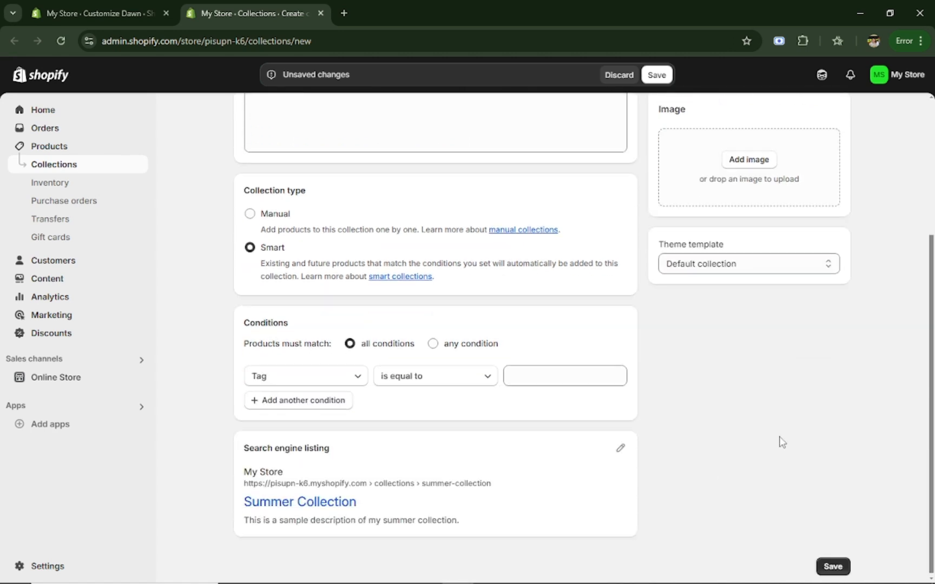
pyautogui.click(832, 565)
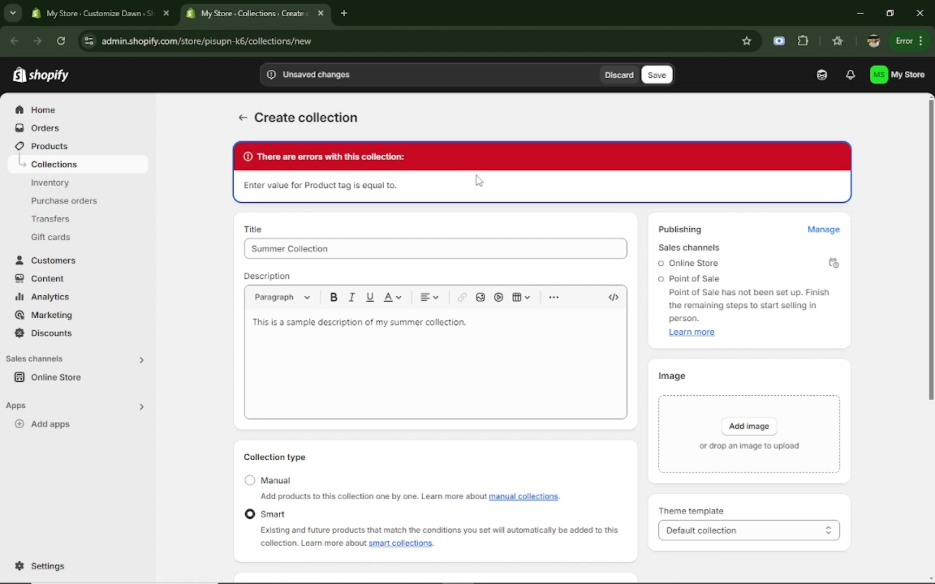
# Step: Set the collection's condition to Price is greater than ₱400 and save the collection
pyautogui.scroll(-5, 654, 321)
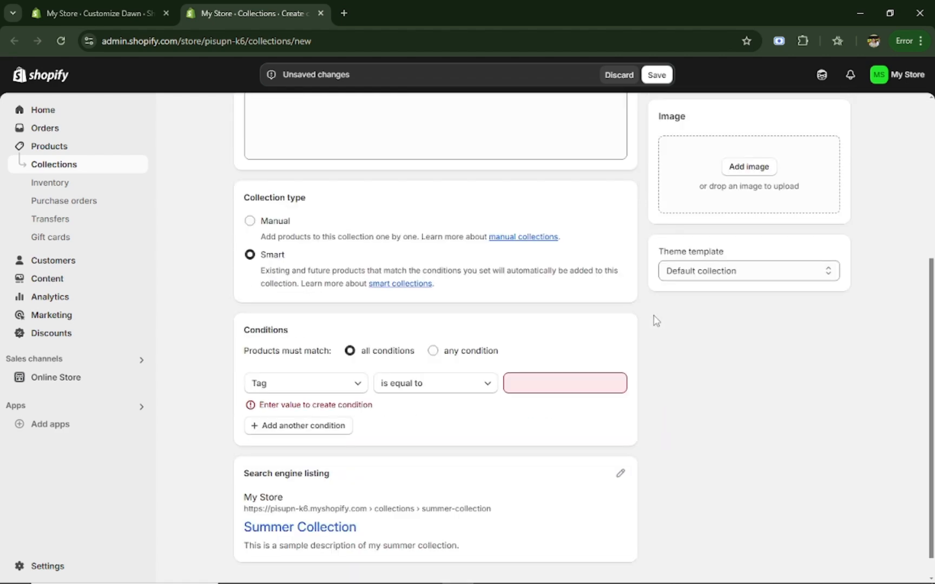
pyautogui.scroll(-1, 571, 323)
pyautogui.click(309, 356)
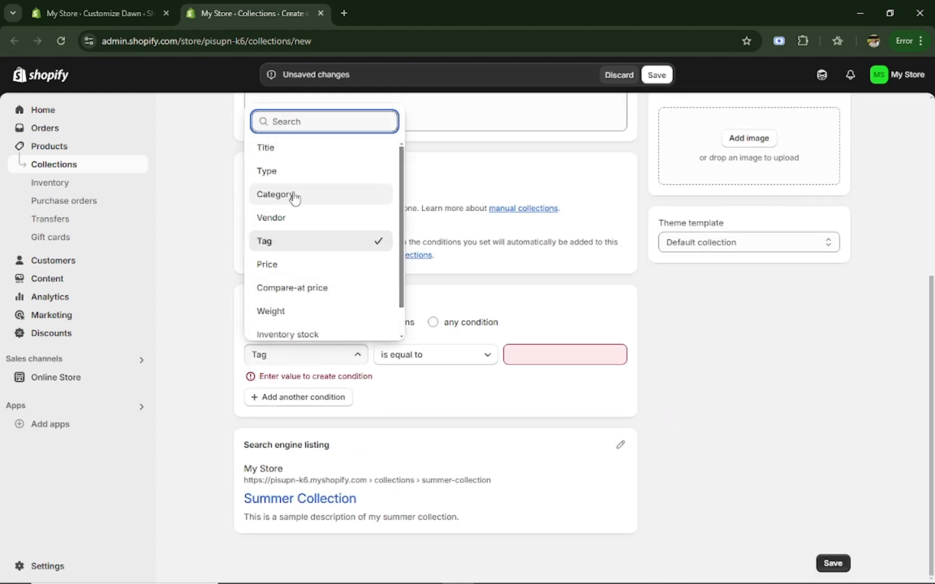
pyautogui.click(287, 264)
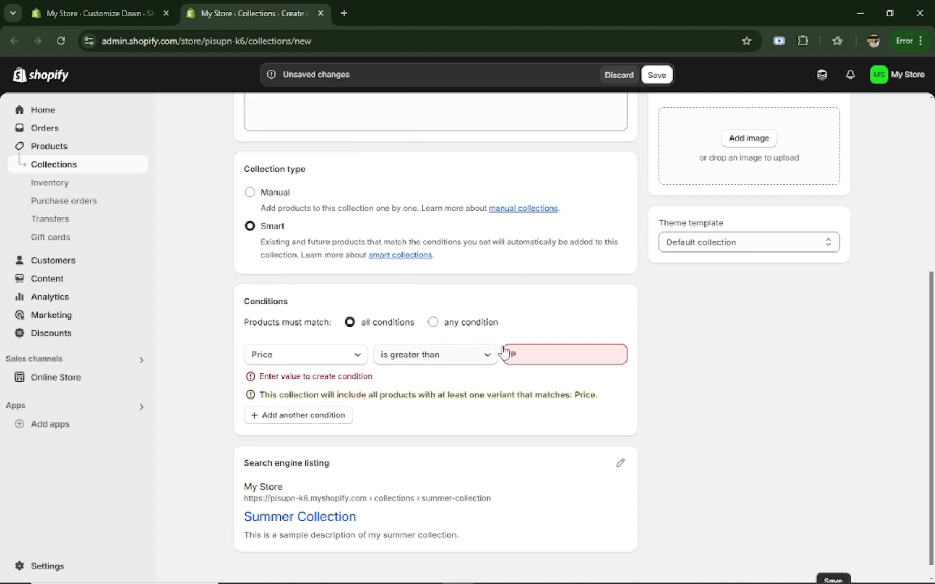
pyautogui.click(541, 353)
pyautogui.write('4')
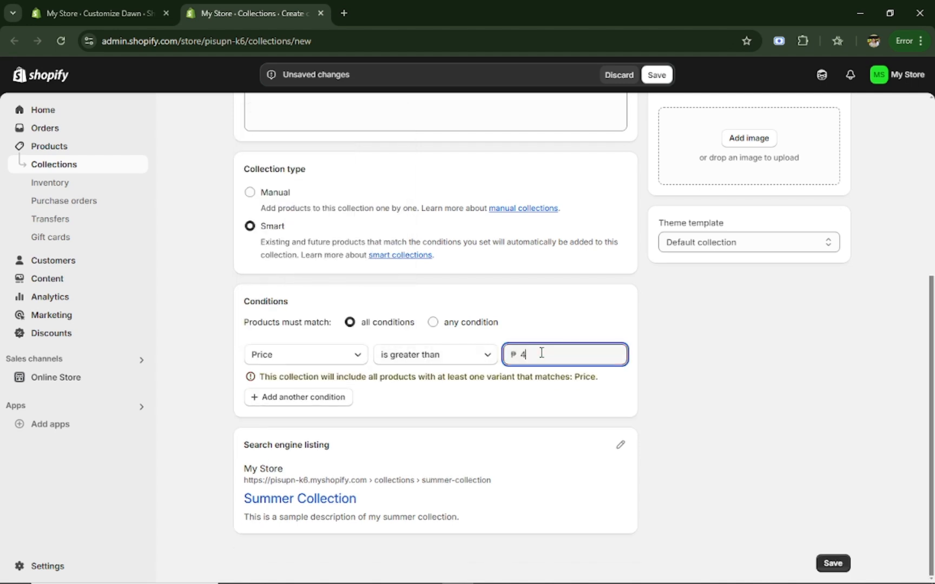
pyautogui.write('00')
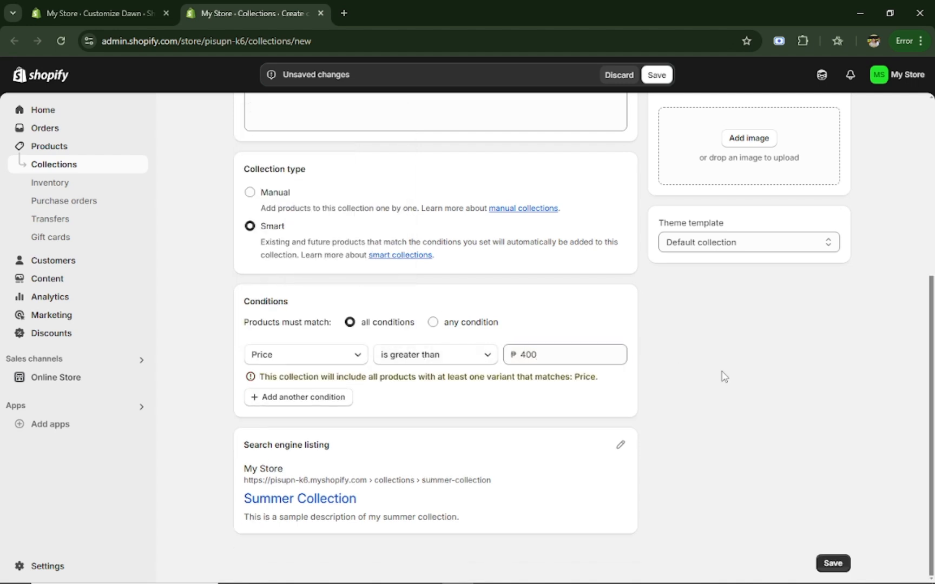
pyautogui.click(833, 563)
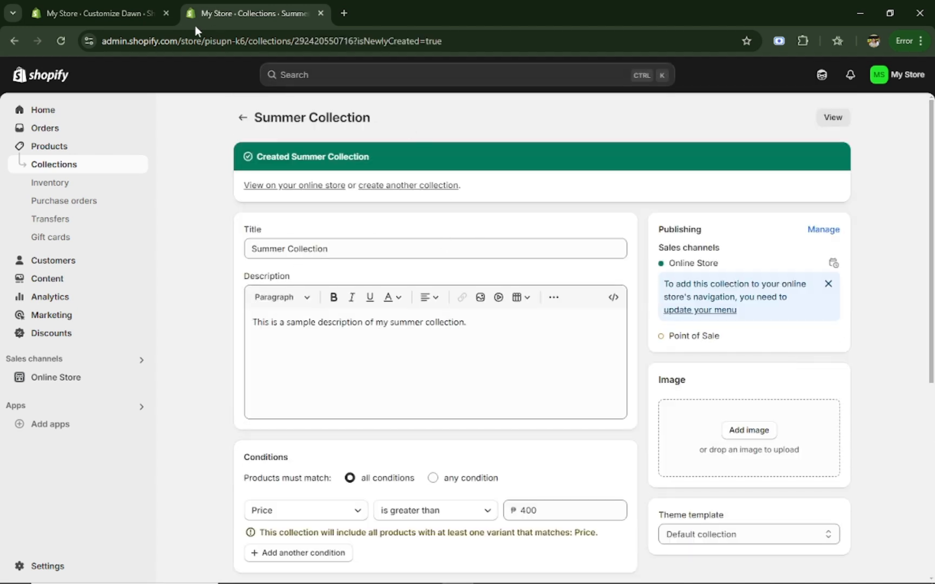
# Step: Close the collection's admin page, return to the theme editor, close its collection picker and reload the editor
pyautogui.click(177, 13)
pyautogui.click(320, 13)
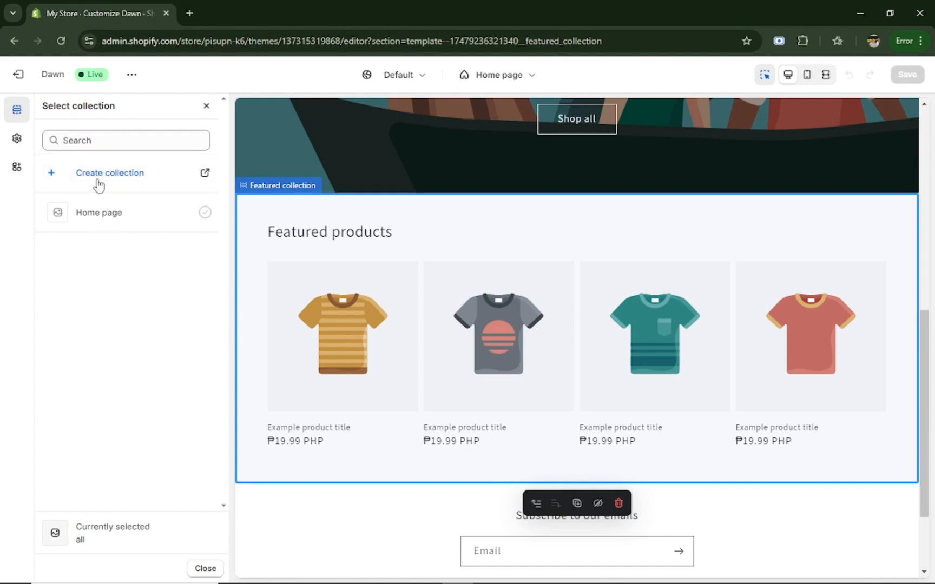
pyautogui.click(206, 106)
pyautogui.scroll(2, 152, 292)
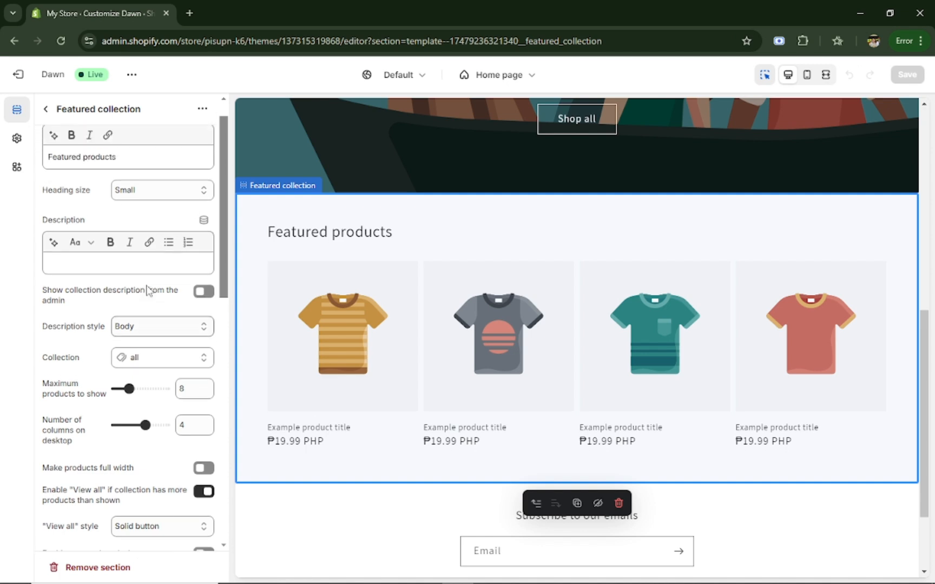
pyautogui.click(60, 41)
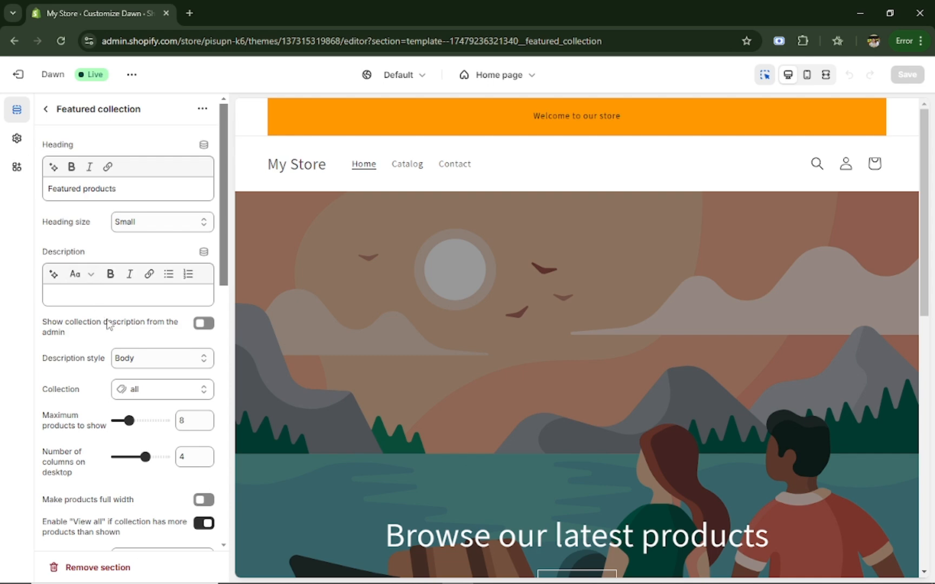
# Step: Set the Featured collection section's collection to Summer Collection
pyautogui.scroll(-1, 111, 324)
pyautogui.click(132, 324)
pyautogui.click(152, 354)
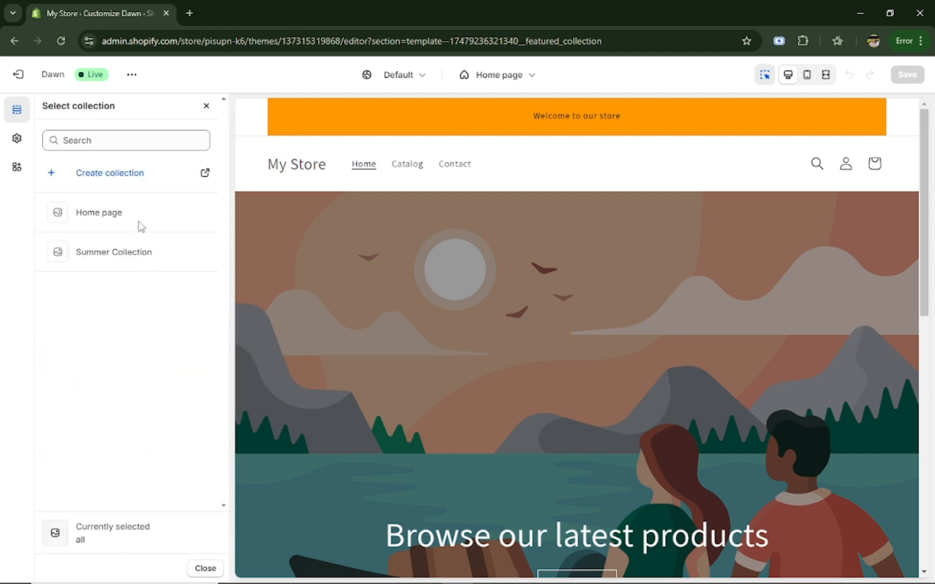
pyautogui.click(115, 254)
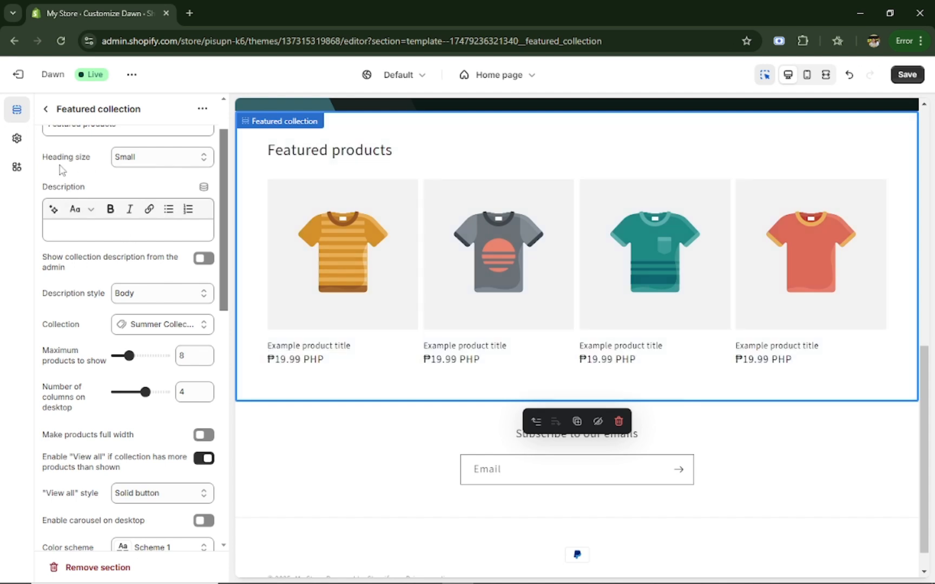
# Step: Examine the Featured collection section's settings, including its description style, "View all" style, color scheme, mobile layout, padding and theme settings
pyautogui.scroll(2, 81, 270)
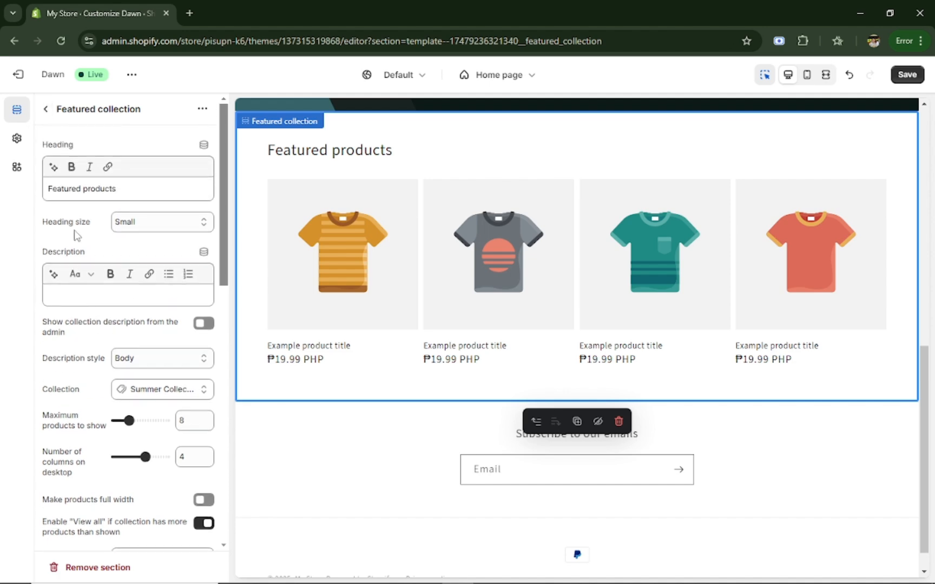
pyautogui.click(46, 109)
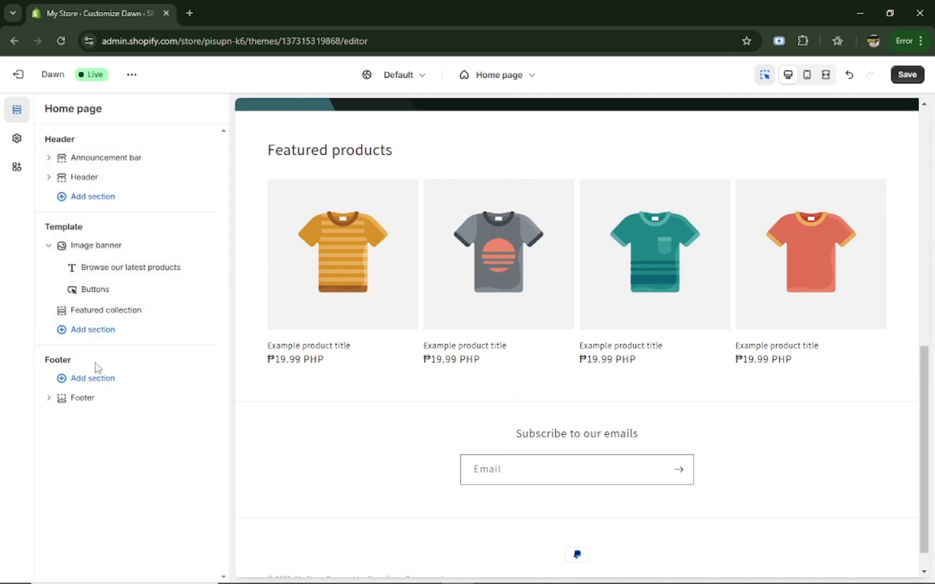
pyautogui.click(95, 313)
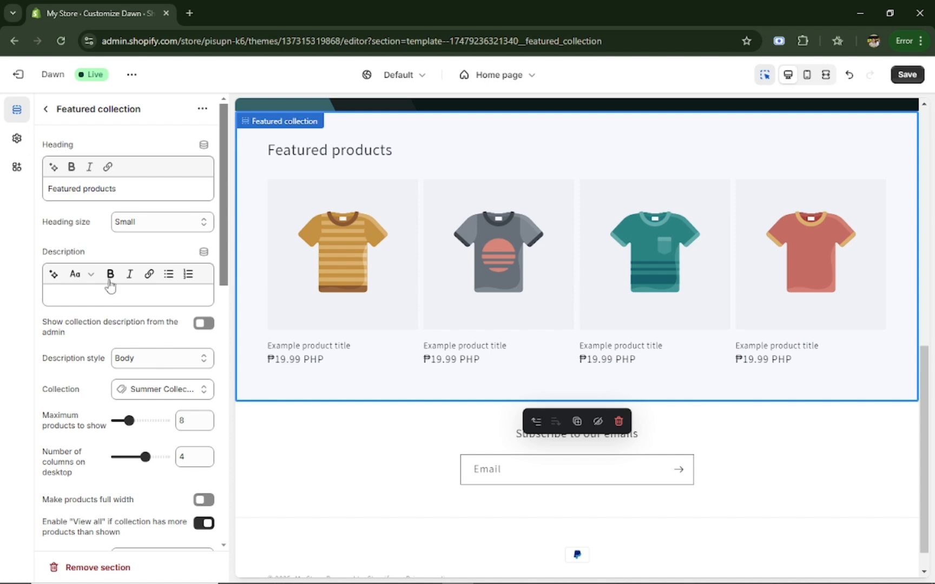
pyautogui.scroll(-2, 158, 327)
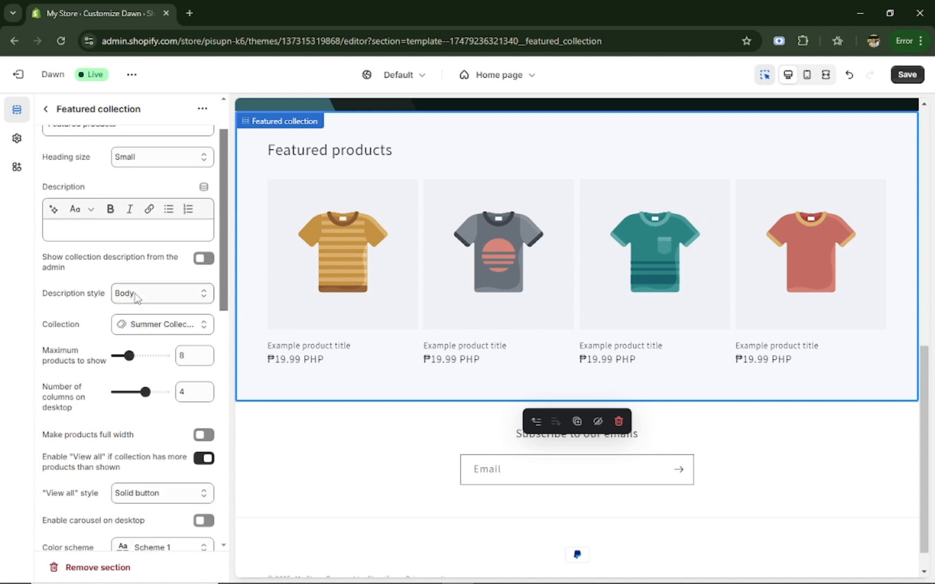
pyautogui.click(204, 297)
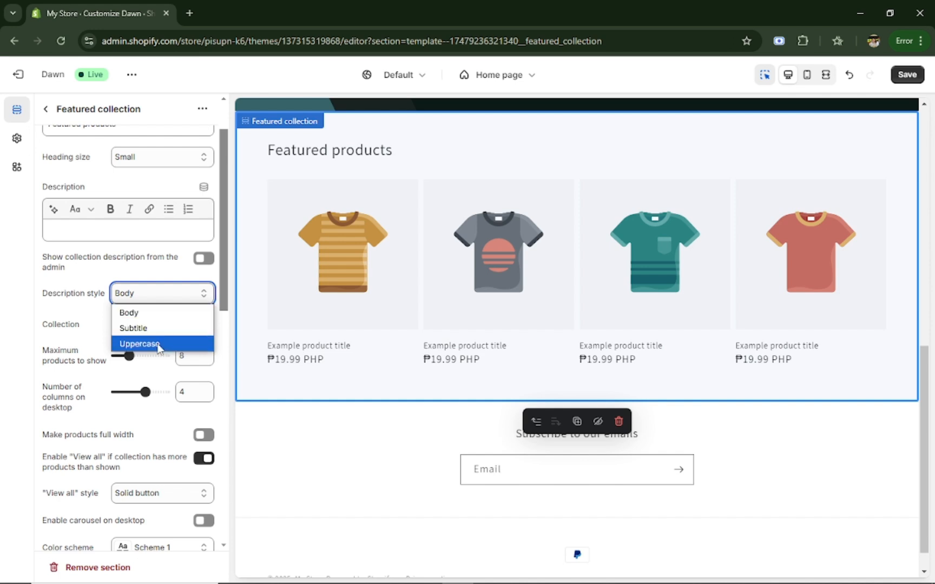
pyautogui.click(43, 306)
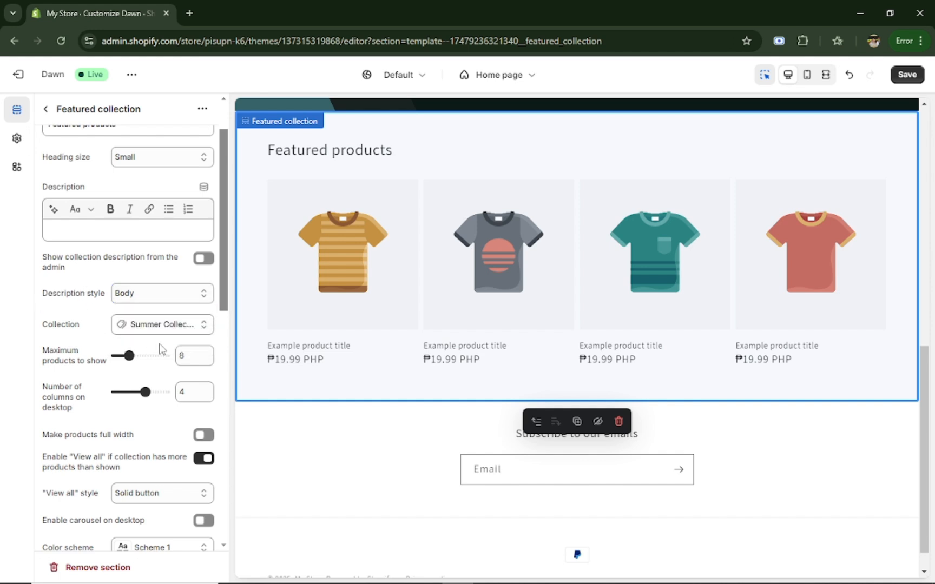
pyautogui.scroll(-5, 159, 349)
pyautogui.click(164, 299)
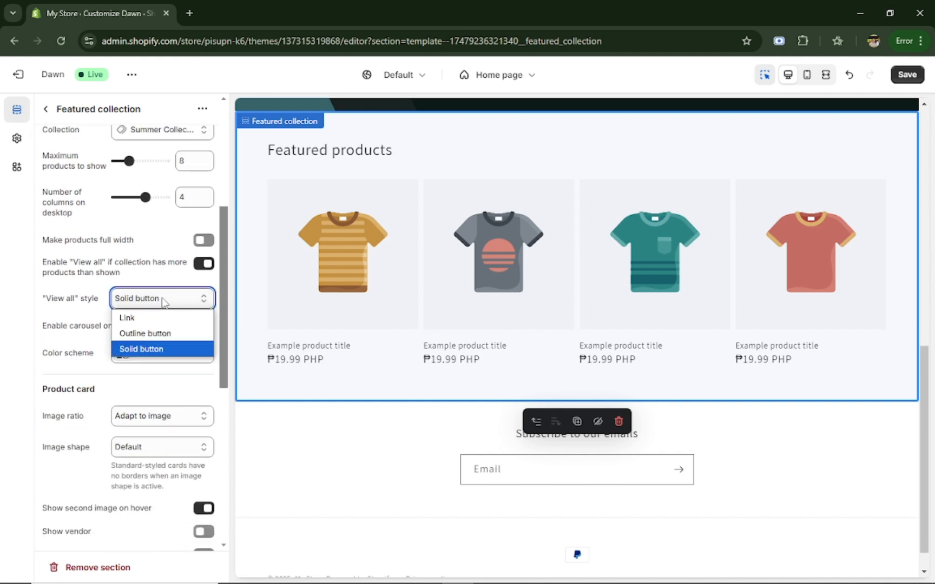
pyautogui.click(39, 307)
pyautogui.scroll(-2, 172, 397)
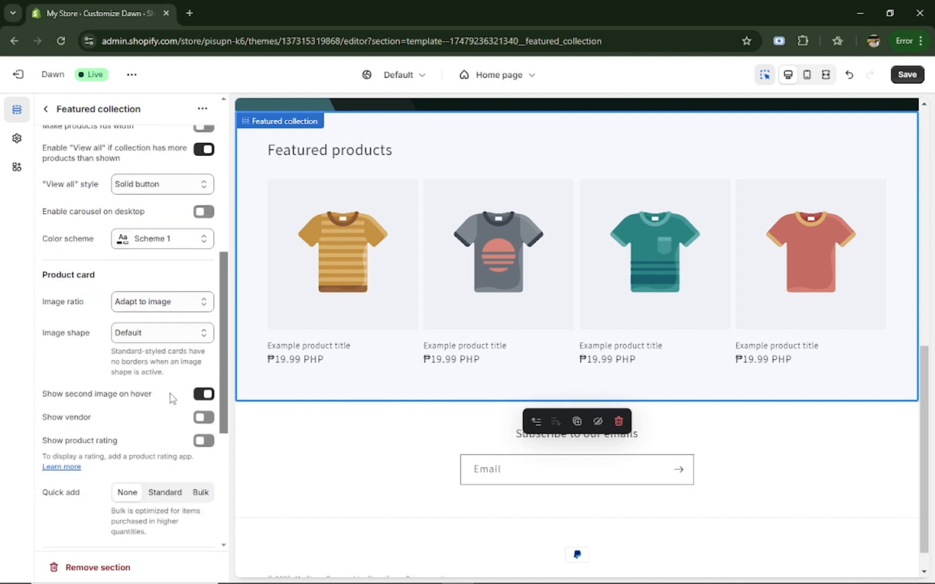
pyautogui.click(154, 229)
pyautogui.scroll(1, 157, 281)
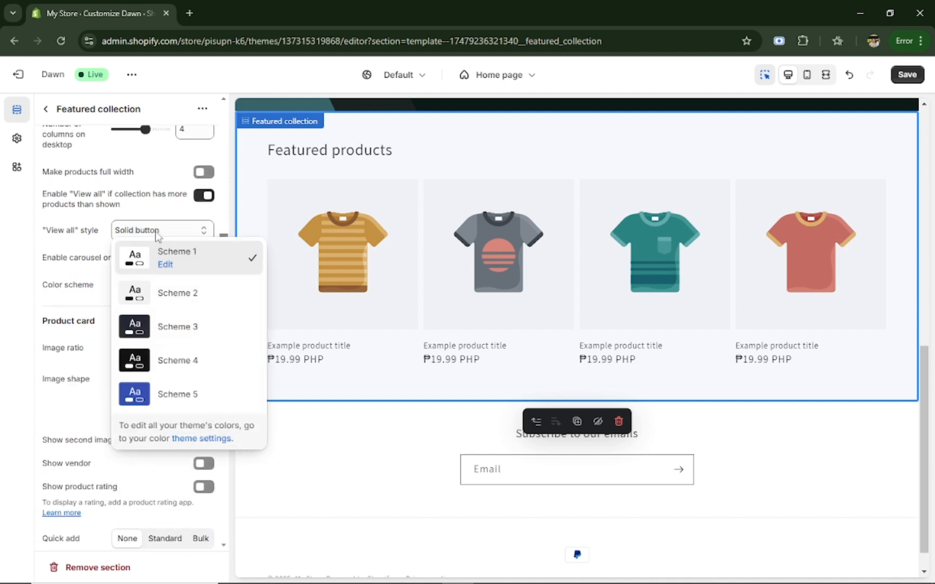
pyautogui.click(44, 293)
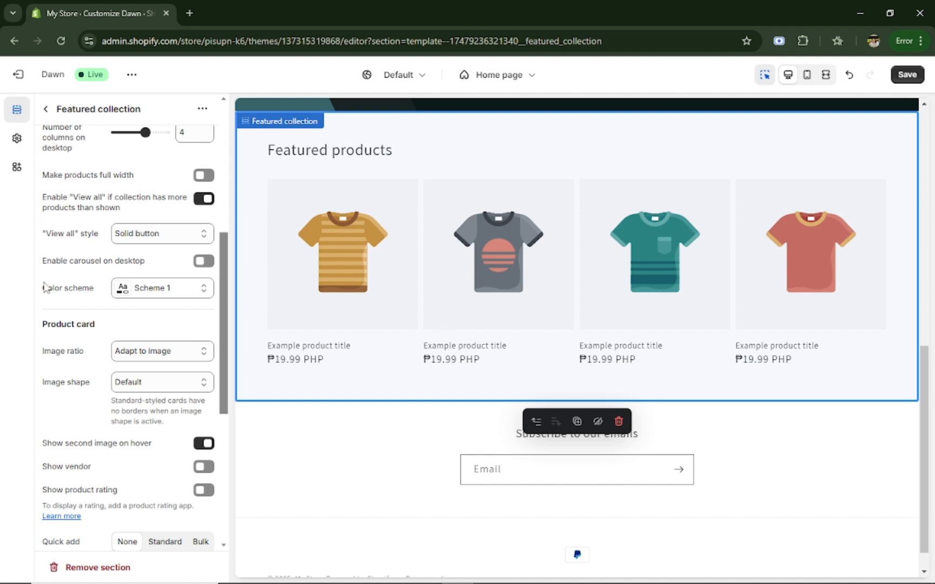
pyautogui.scroll(-5, 60, 325)
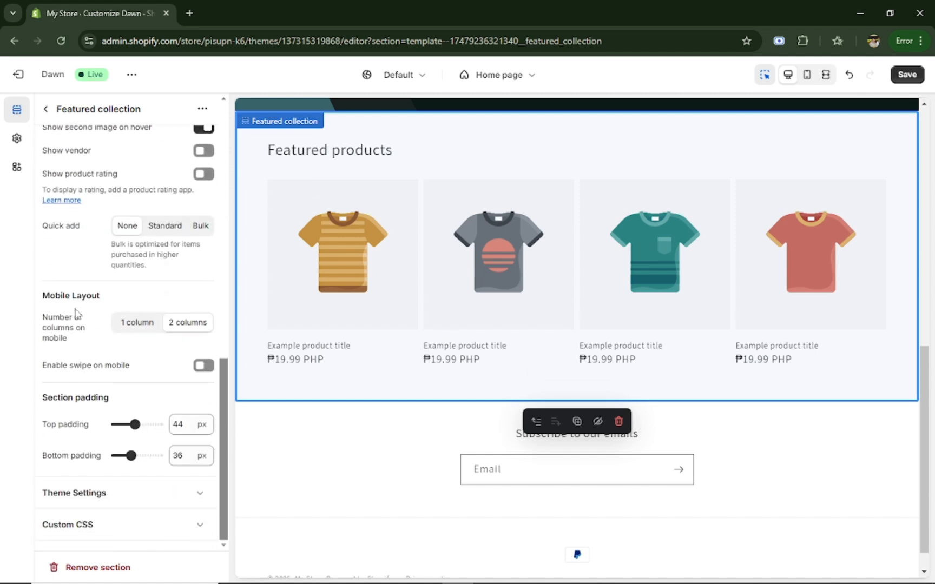
pyautogui.click(120, 498)
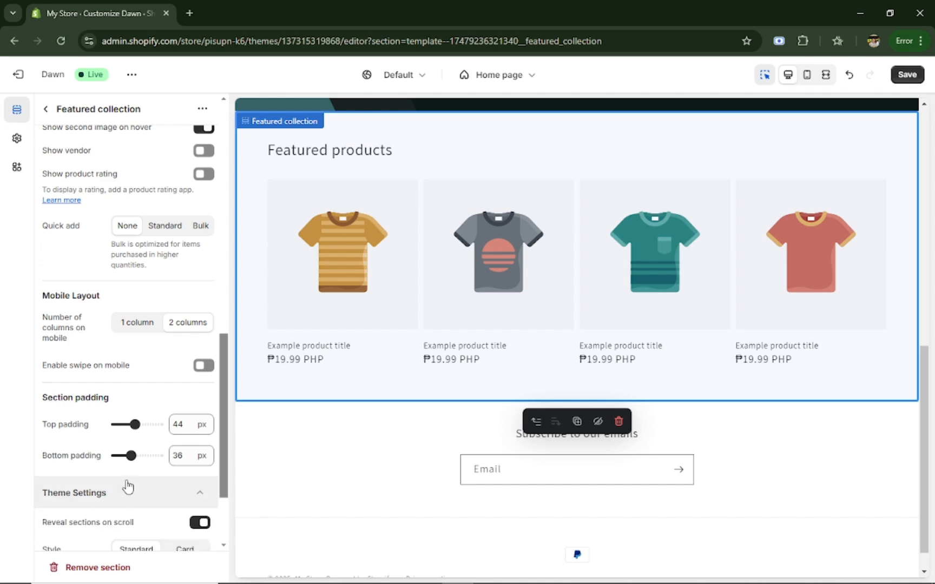
pyautogui.scroll(-2, 128, 487)
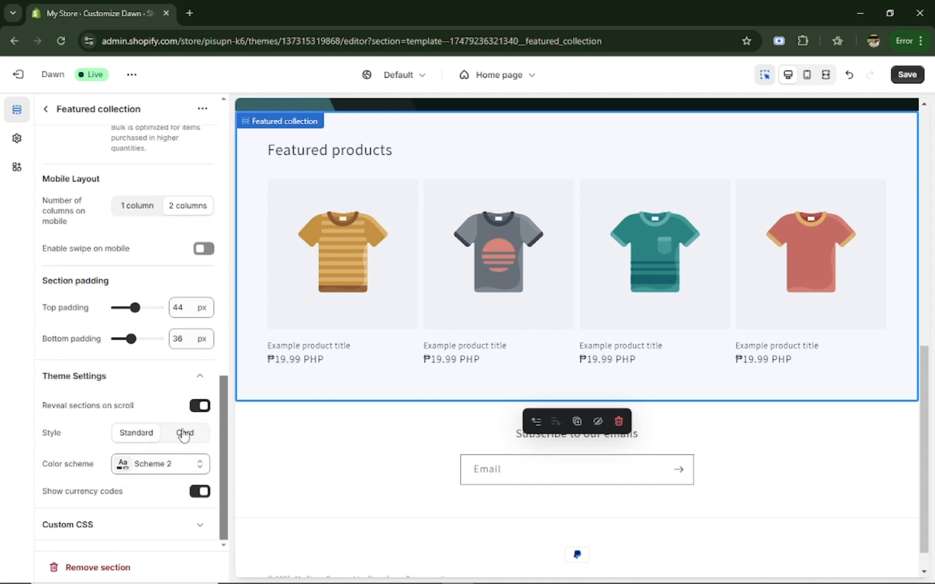
pyautogui.scroll(1, 138, 446)
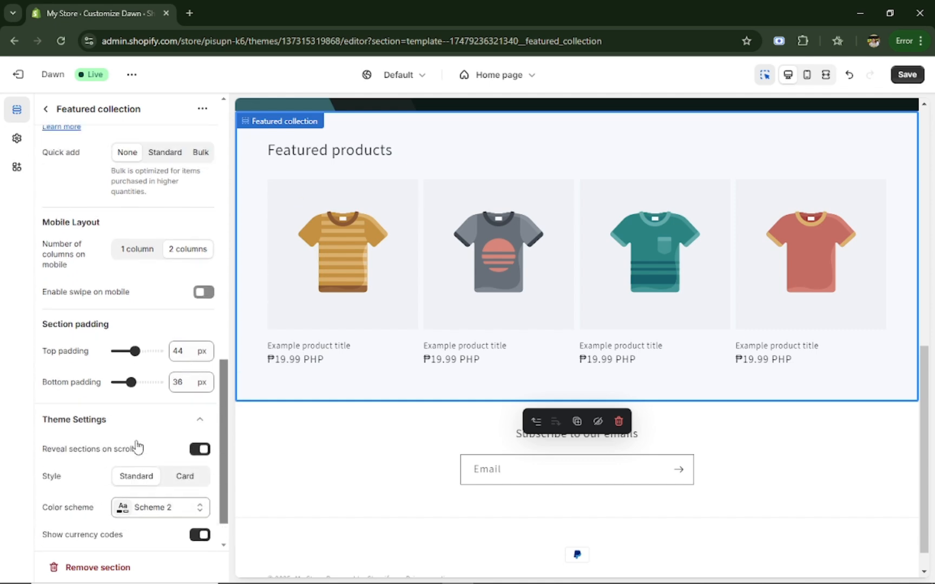
pyautogui.scroll(8, 138, 447)
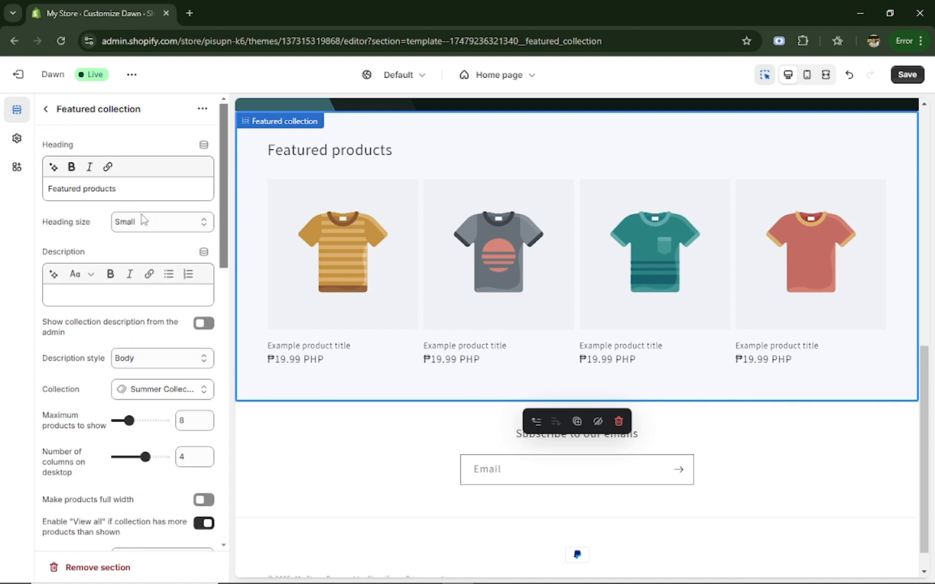
# Step: Set the section's heading size to Large and show the collection description from the admin
pyautogui.click(142, 219)
pyautogui.click(147, 271)
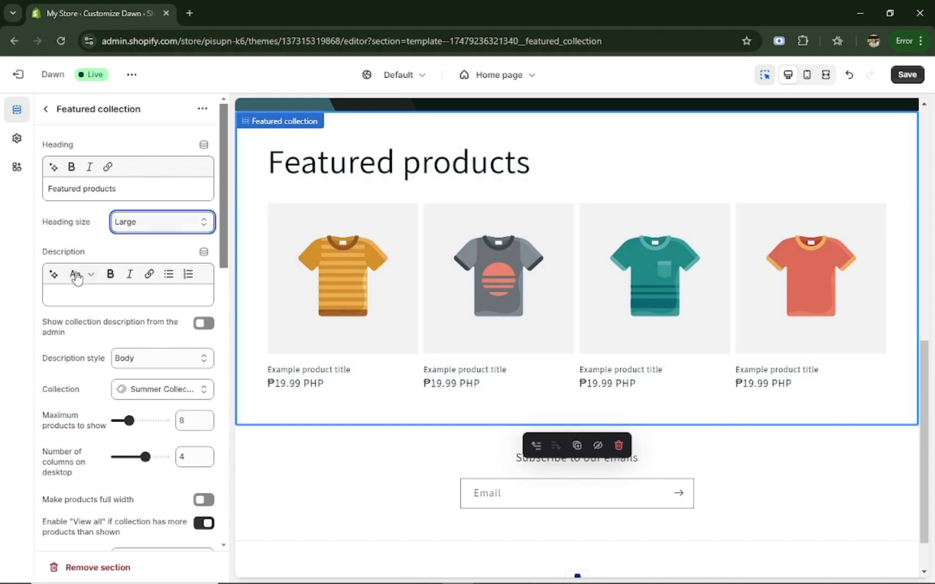
pyautogui.scroll(-1, 81, 267)
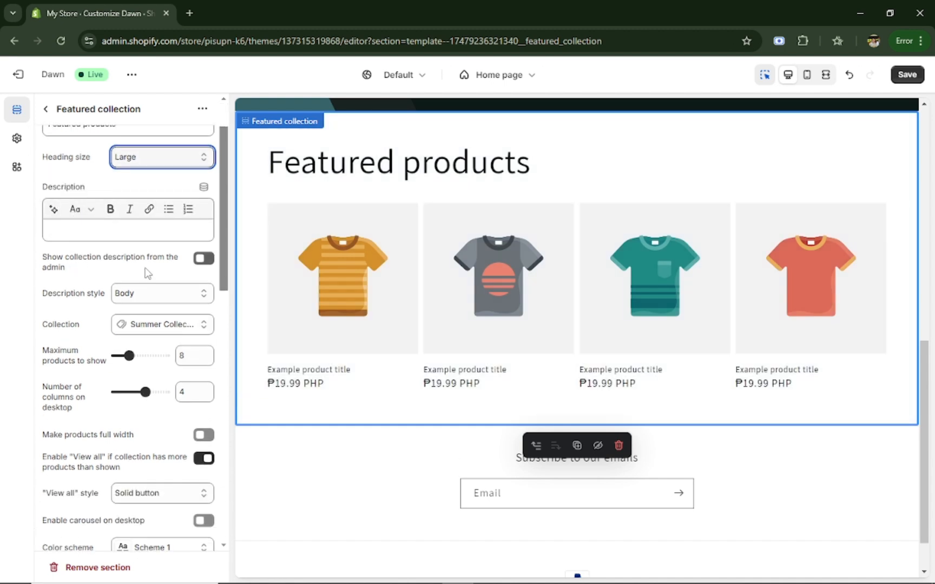
pyautogui.click(204, 258)
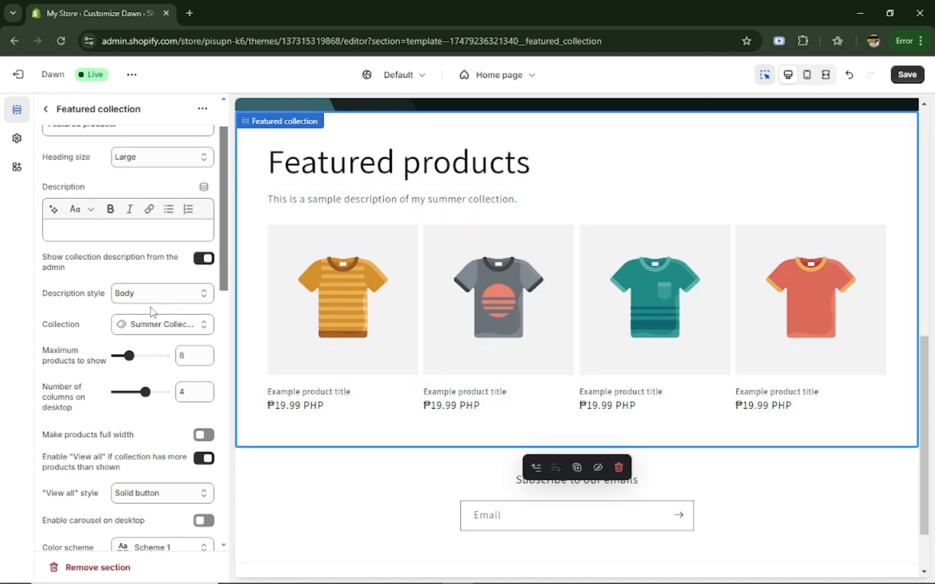
# Step: Try the Subtitle and Uppercase description styles on the section and set the style back to Body
pyautogui.scroll(-1, 152, 303)
pyautogui.click(158, 228)
pyautogui.click(157, 261)
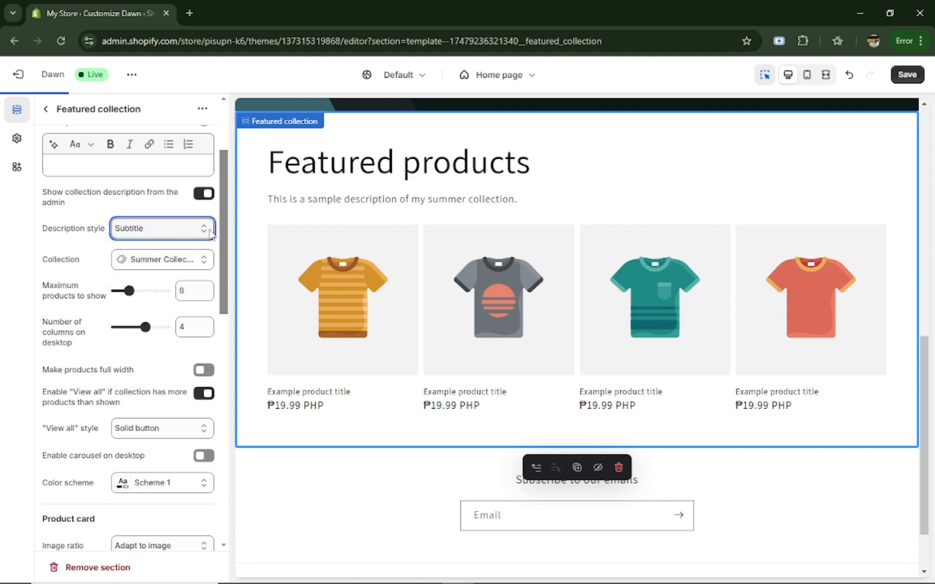
pyautogui.click(193, 230)
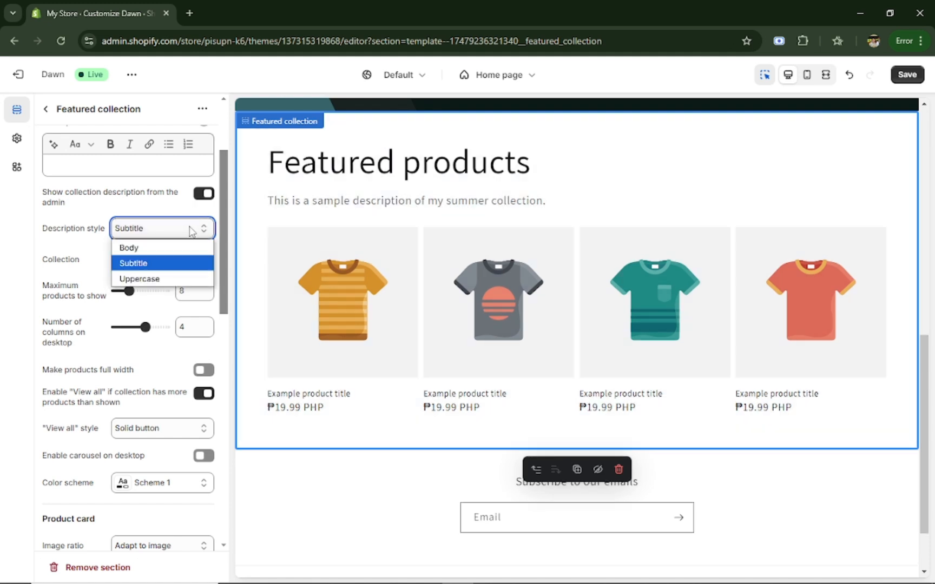
pyautogui.click(142, 278)
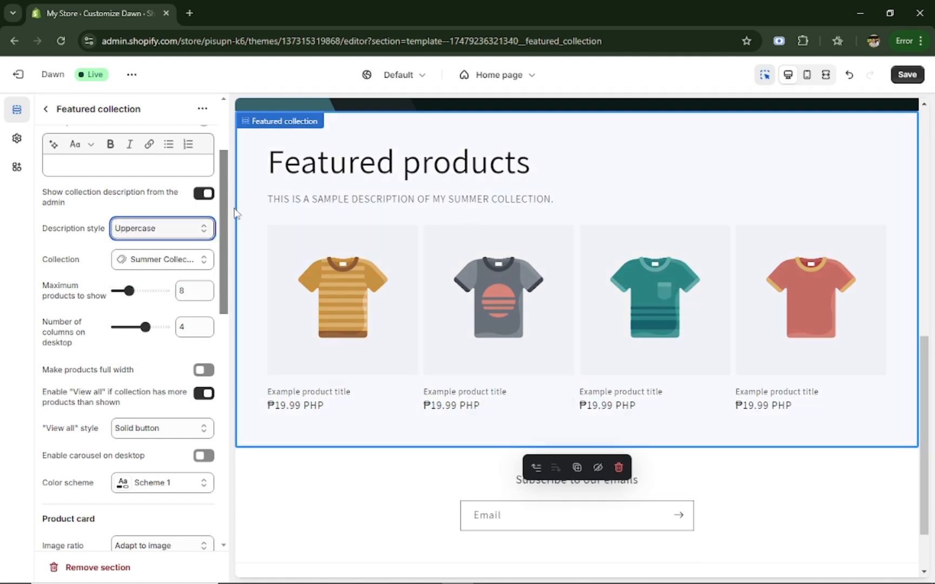
pyautogui.click(165, 229)
pyautogui.click(166, 247)
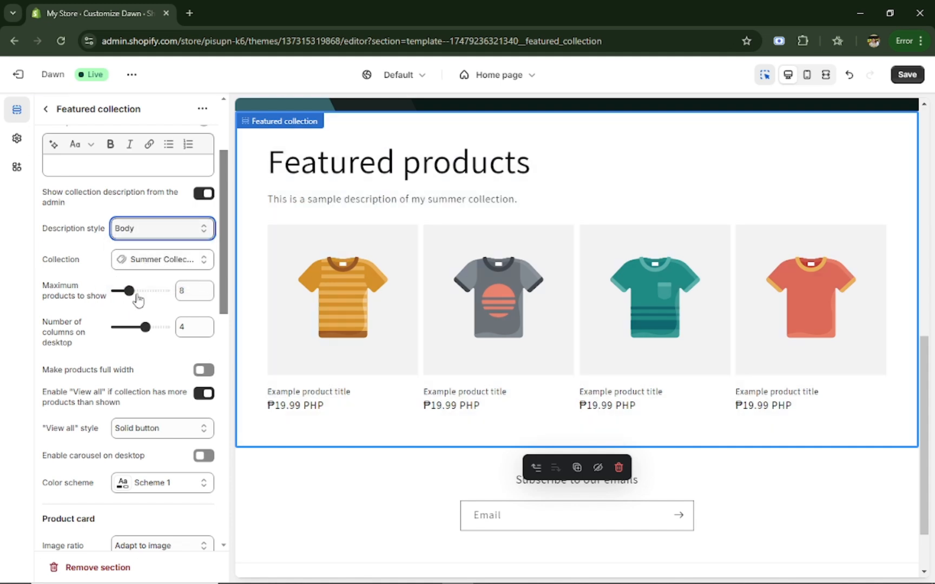
# Step: Set the maximum products to show to 12 and make the products full width
pyautogui.moveTo(132, 290); pyautogui.dragTo(137, 290)
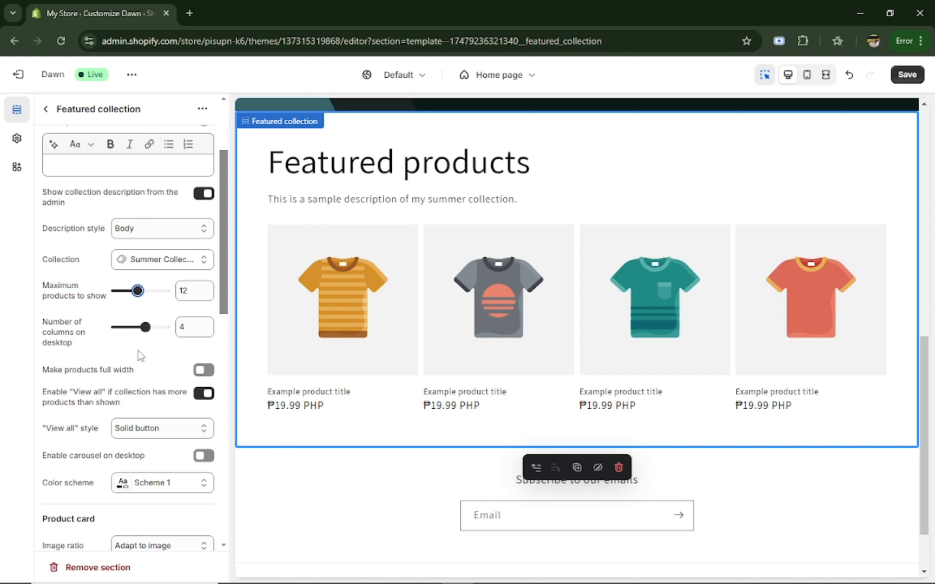
pyautogui.scroll(-1, 143, 357)
pyautogui.click(204, 306)
# Step: Try the Link style for "View all" and set it back to Solid button
pyautogui.scroll(-2, 178, 325)
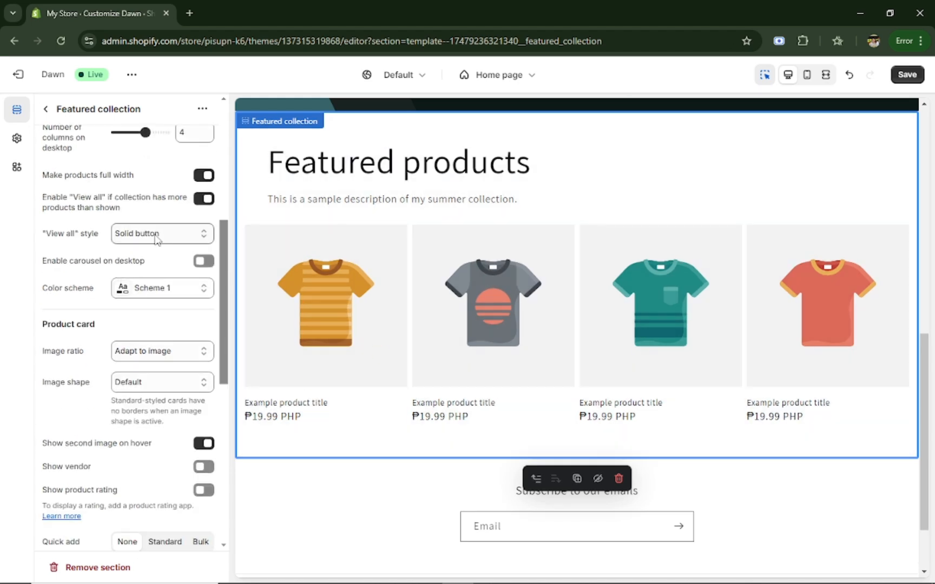
pyautogui.click(154, 233)
pyautogui.click(145, 253)
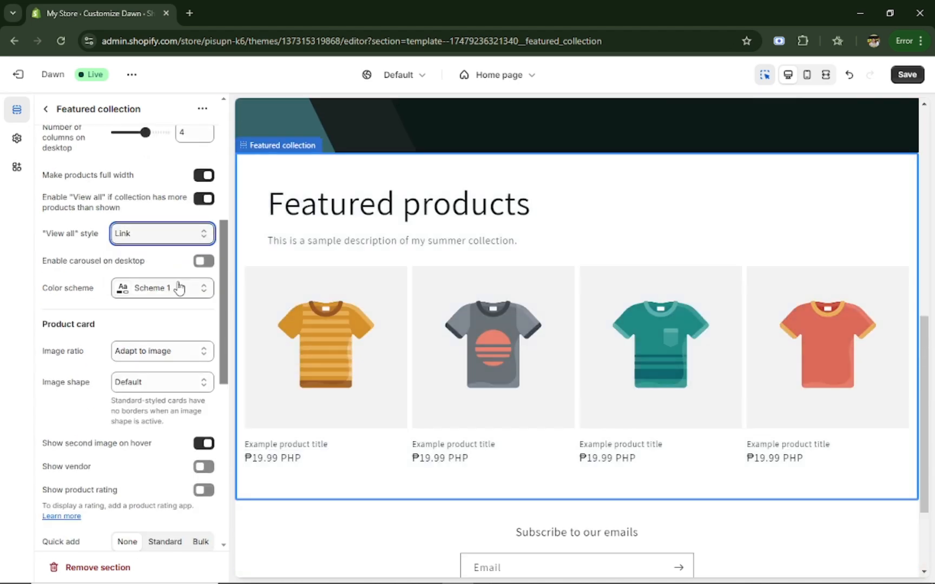
pyautogui.click(142, 235)
pyautogui.click(139, 275)
pyautogui.press('Down')
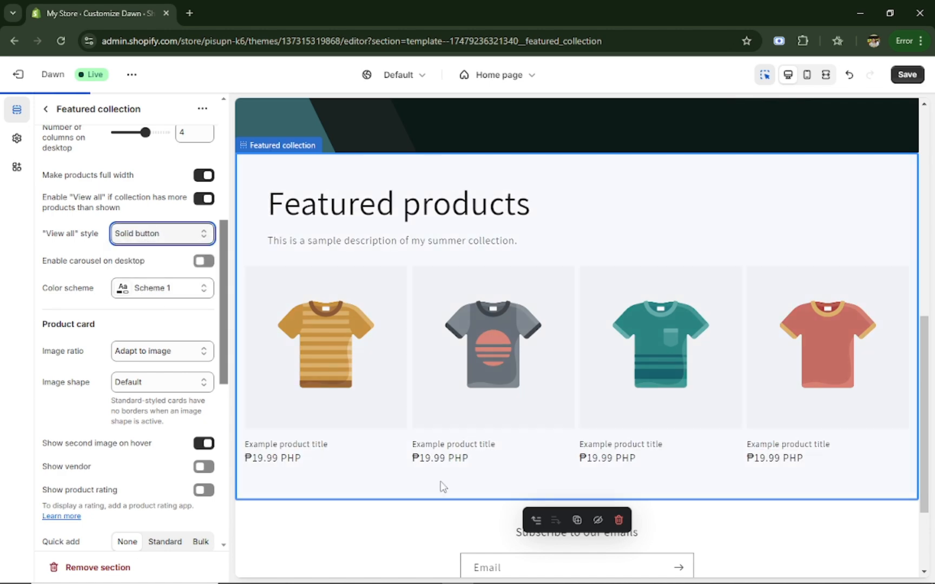
# Step: Enable the carousel on desktop for the Featured collection section
pyautogui.click(211, 266)
# Step: Try other color schemes on the section, including Scheme 3 and Scheme 4, and set it back to Scheme 1
pyautogui.scroll(-2, 153, 162)
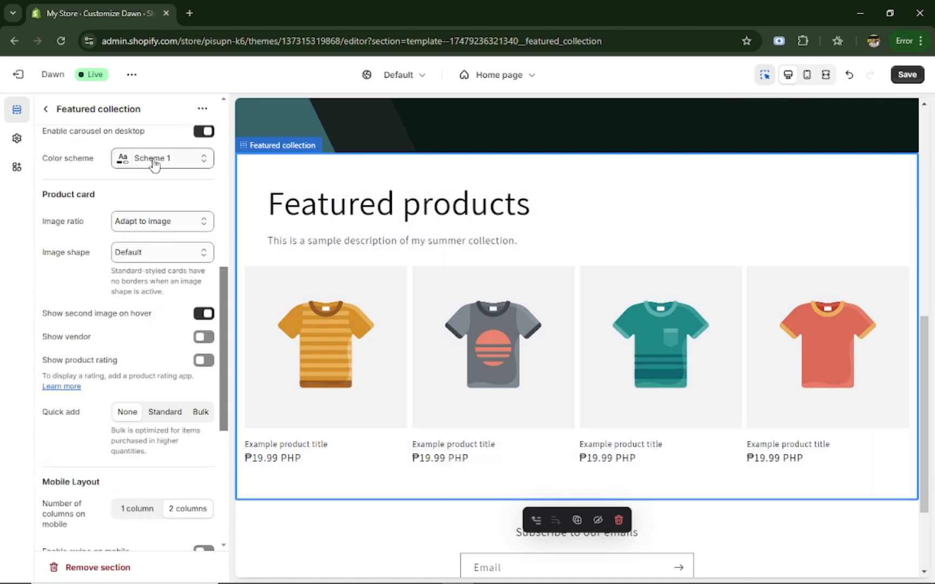
pyautogui.click(153, 161)
pyautogui.click(175, 234)
pyautogui.click(153, 158)
pyautogui.click(171, 265)
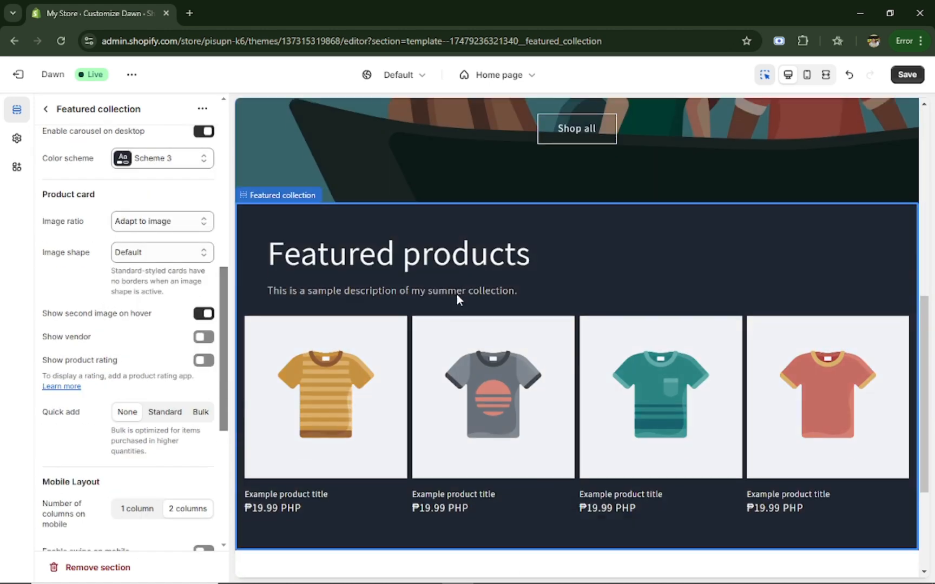
pyautogui.click(173, 214)
pyautogui.click(167, 159)
pyautogui.click(159, 329)
pyautogui.click(161, 160)
pyautogui.click(159, 297)
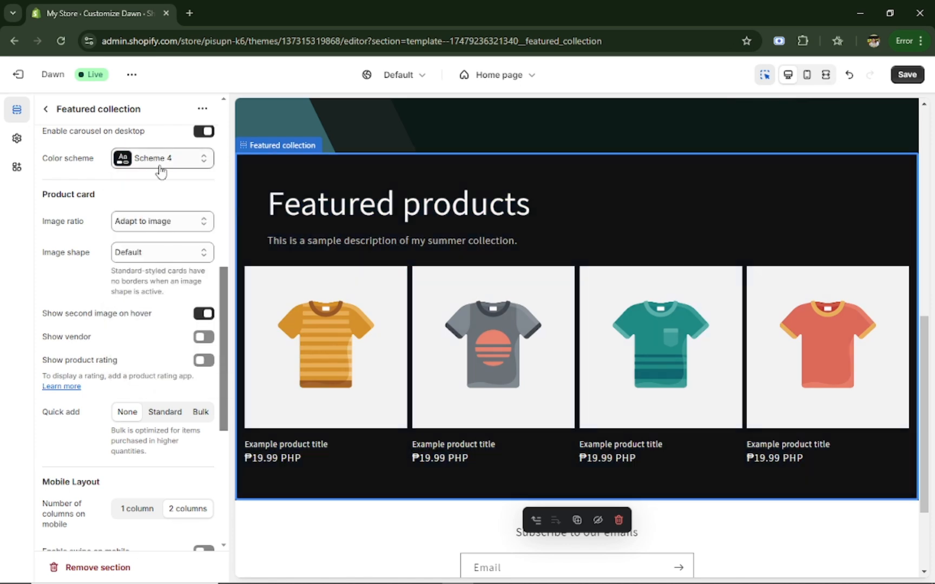
pyautogui.click(160, 165)
pyautogui.click(171, 199)
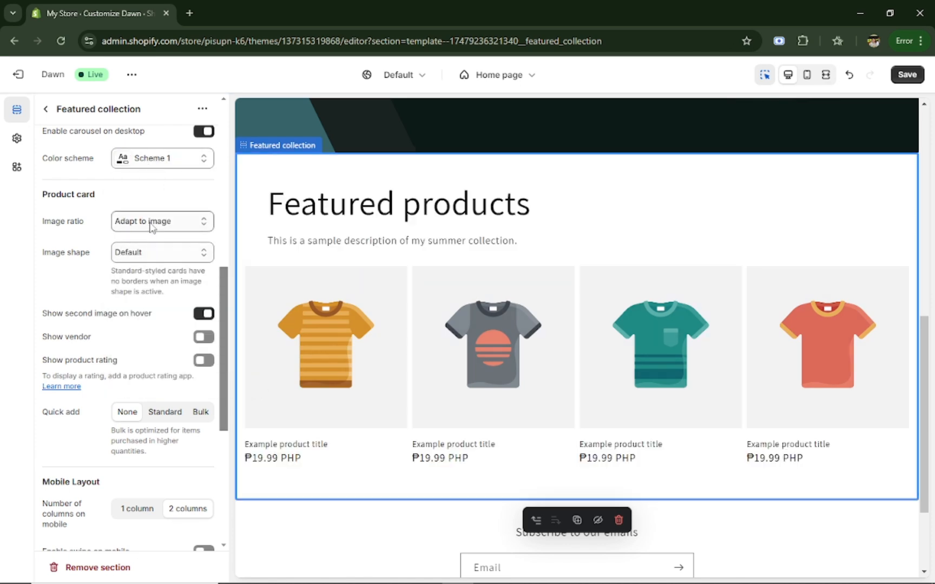
# Step: Set the product card image ratio to Square in the Featured collection section
pyautogui.click(152, 226)
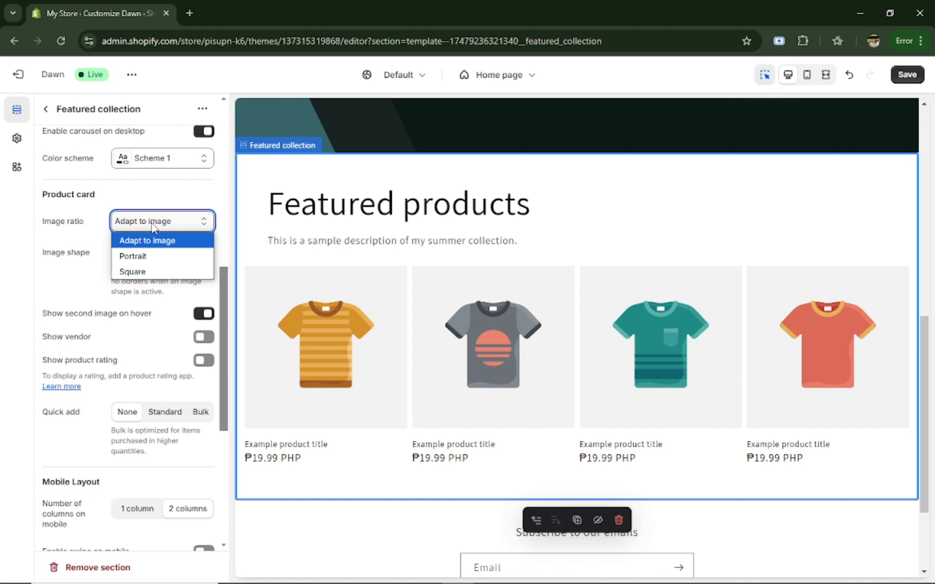
pyautogui.click(150, 271)
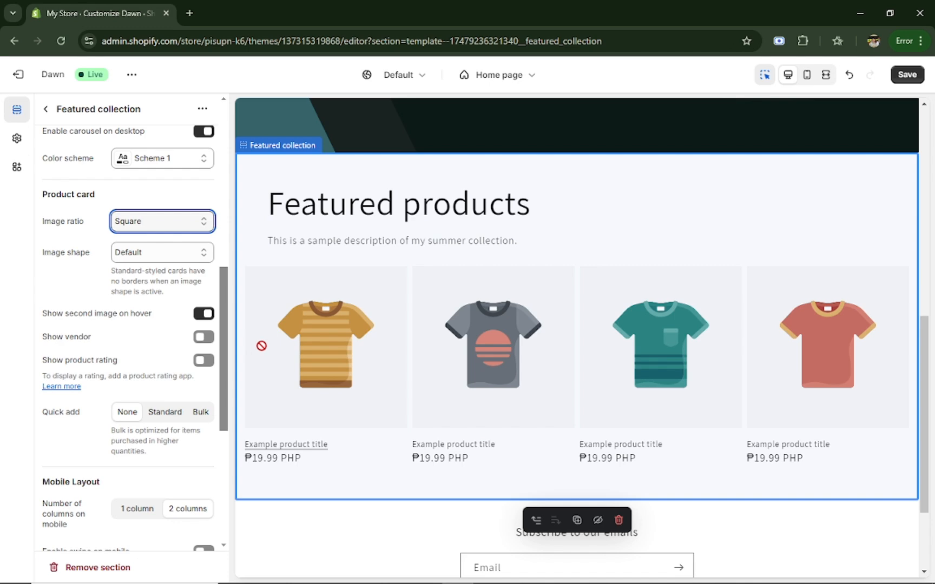
pyautogui.scroll(1, 182, 273)
pyautogui.scroll(5, 182, 274)
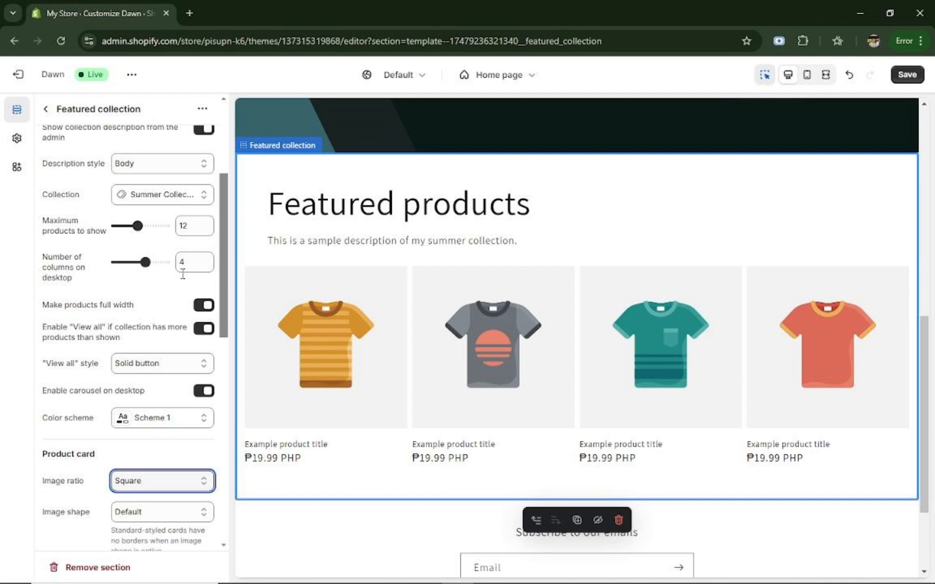
pyautogui.scroll(3, 183, 274)
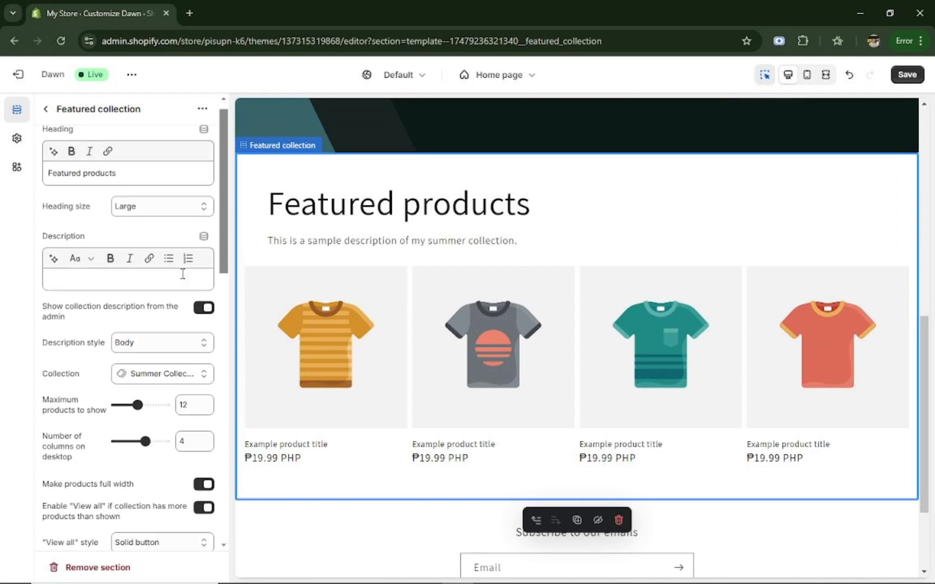
pyautogui.scroll(-7, 183, 275)
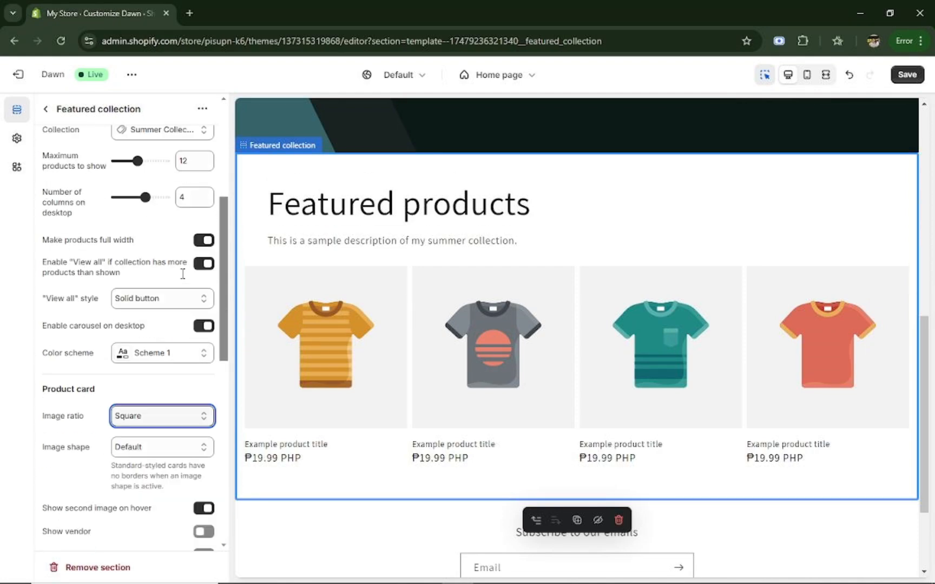
# Step: Switch the home page preview to mobile and review the Featured collection section's settings, including its mobile layout options
pyautogui.click(806, 75)
pyautogui.scroll(7, 702, 291)
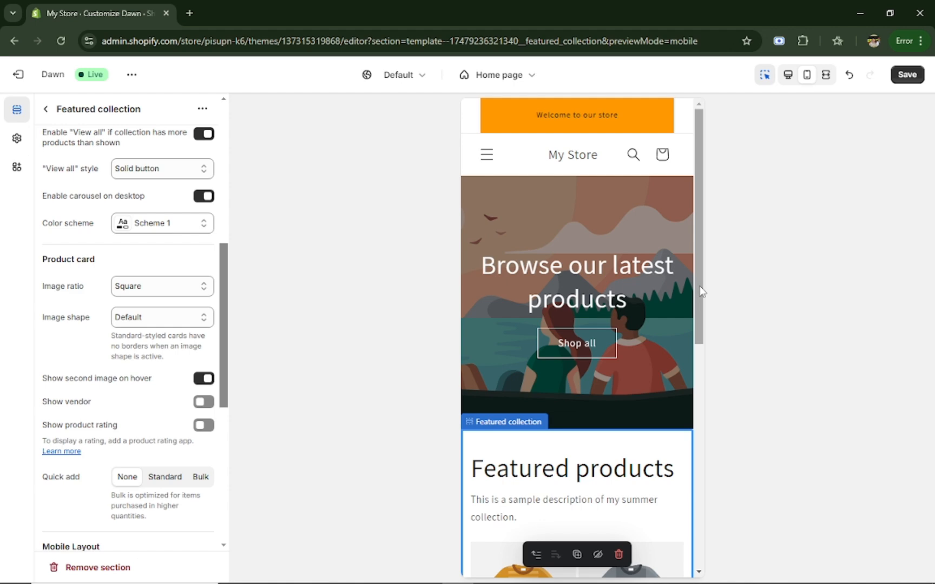
pyautogui.scroll(4, 192, 309)
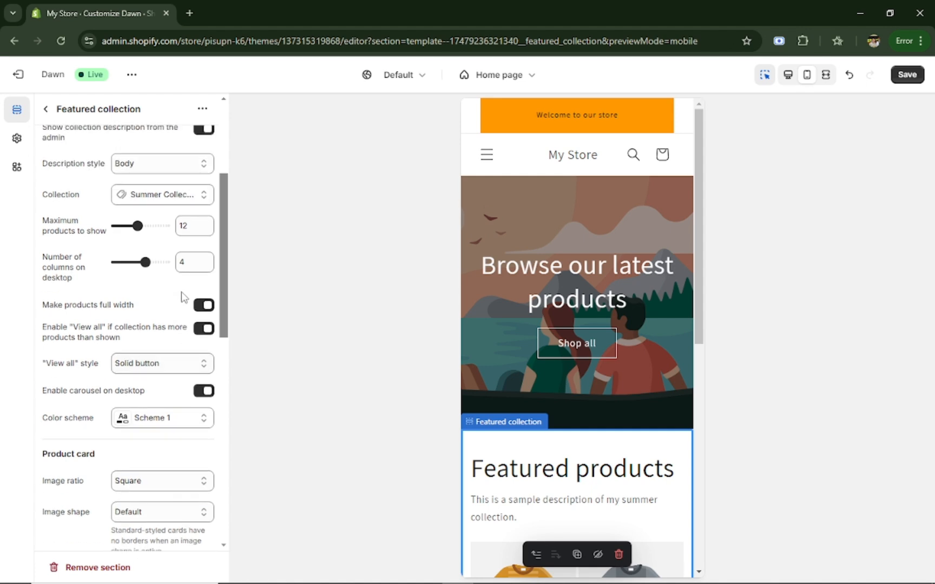
pyautogui.scroll(-8, 181, 303)
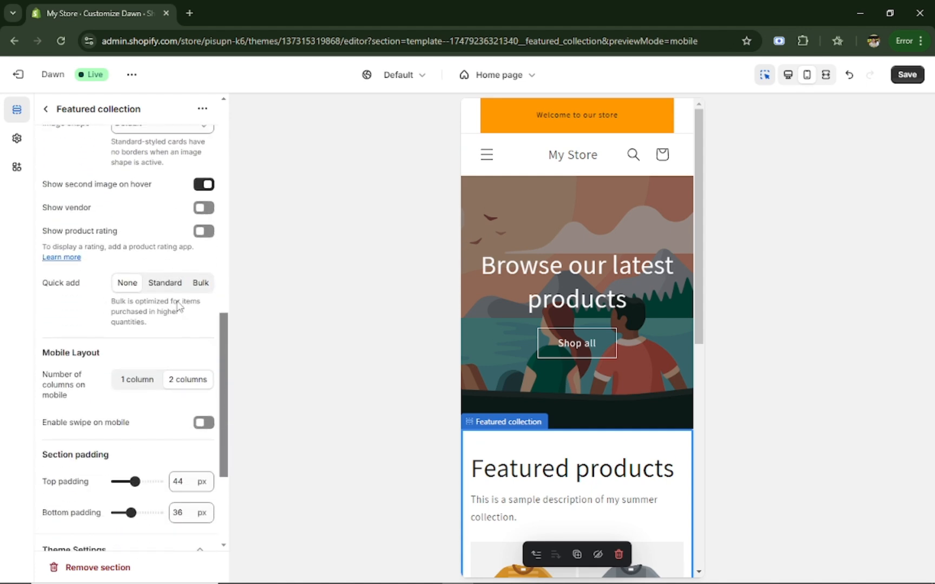
pyautogui.scroll(-1, 180, 306)
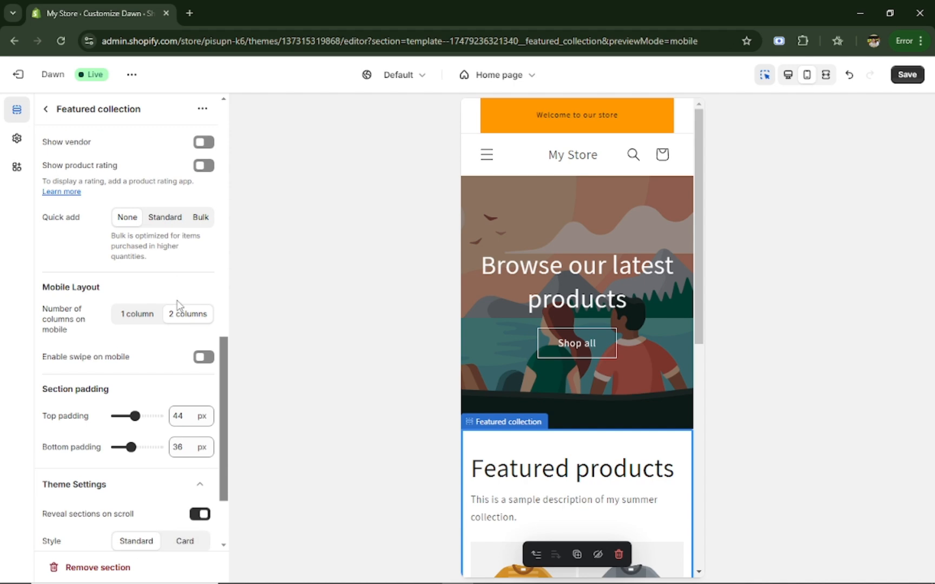
# Step: Set the section's number of columns on desktop to 2 and save the theme changes
pyautogui.scroll(7, 179, 306)
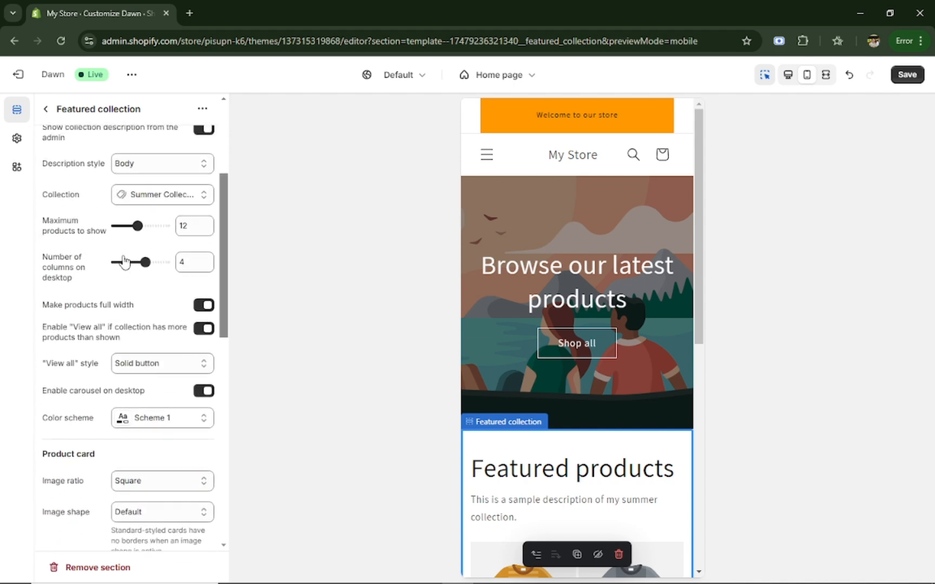
pyautogui.moveTo(145, 262); pyautogui.dragTo(121, 262)
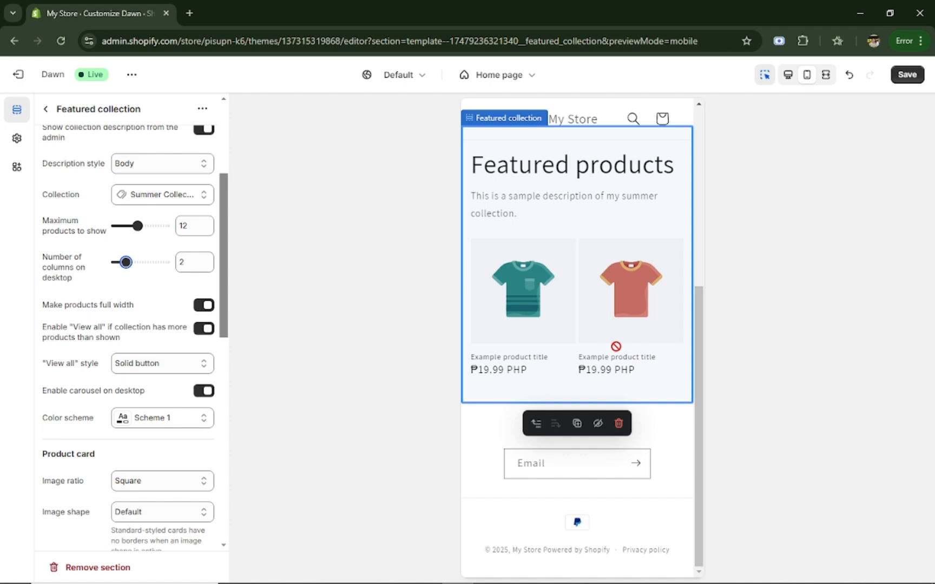
pyautogui.click(905, 76)
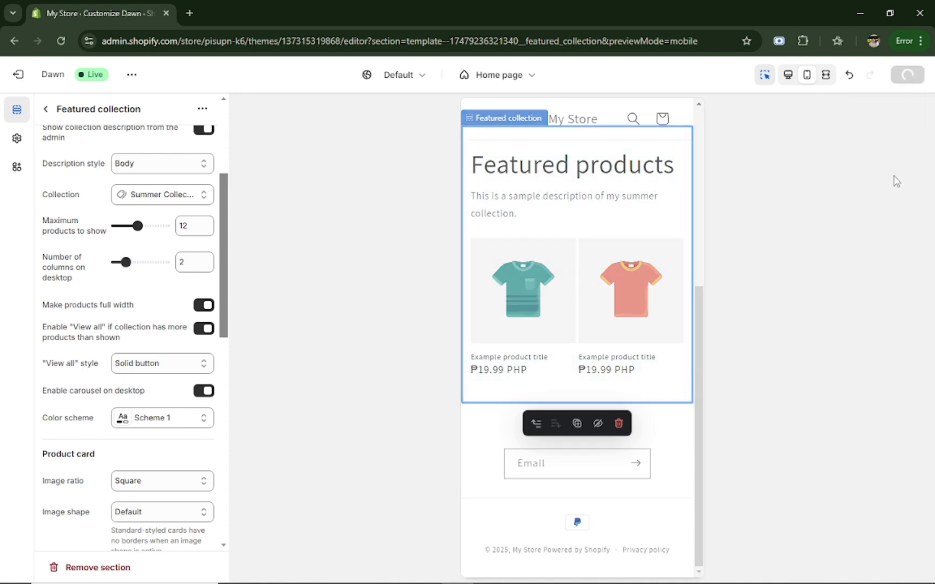